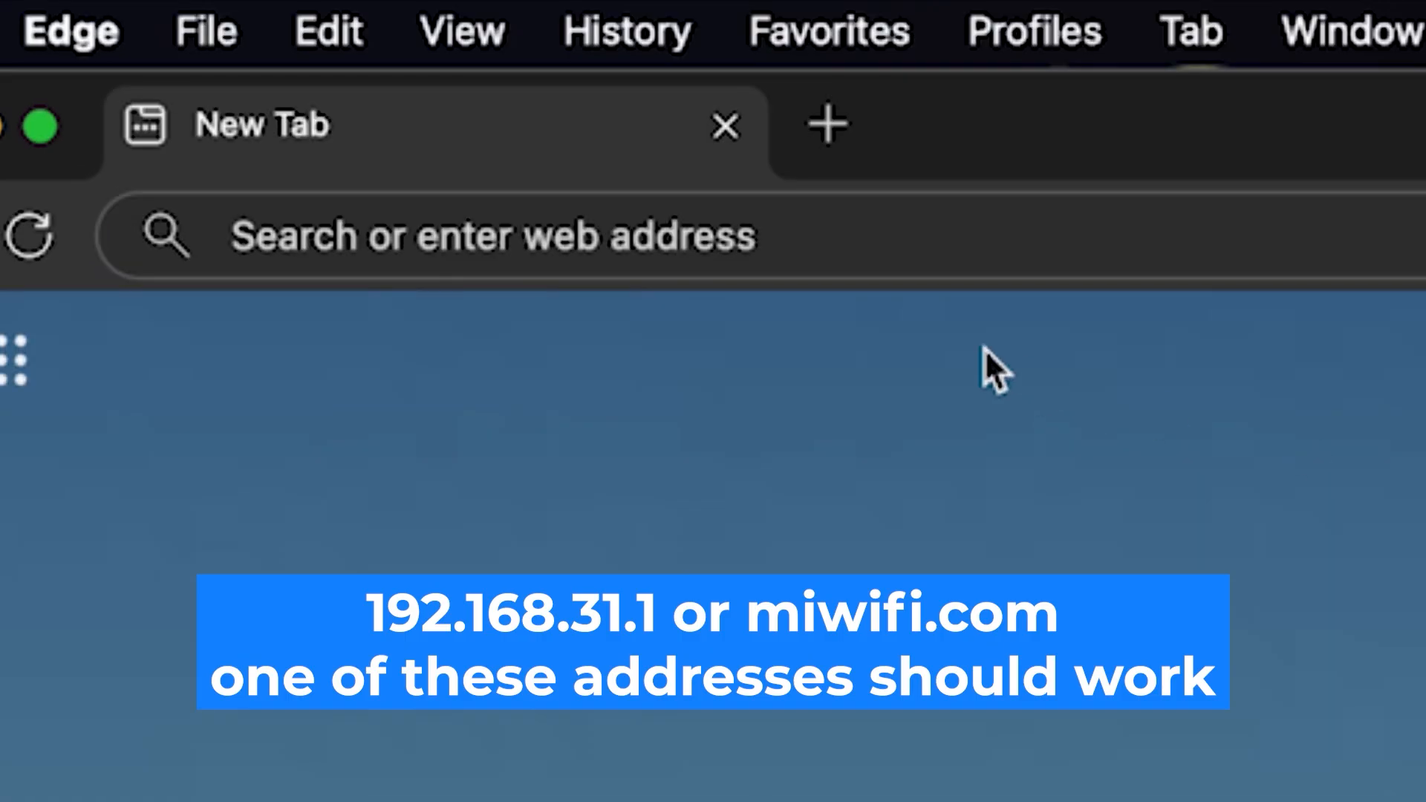
- Enter 192.168.1.1 in Edge's address bar to reach the router's login page
left_click(729, 236)
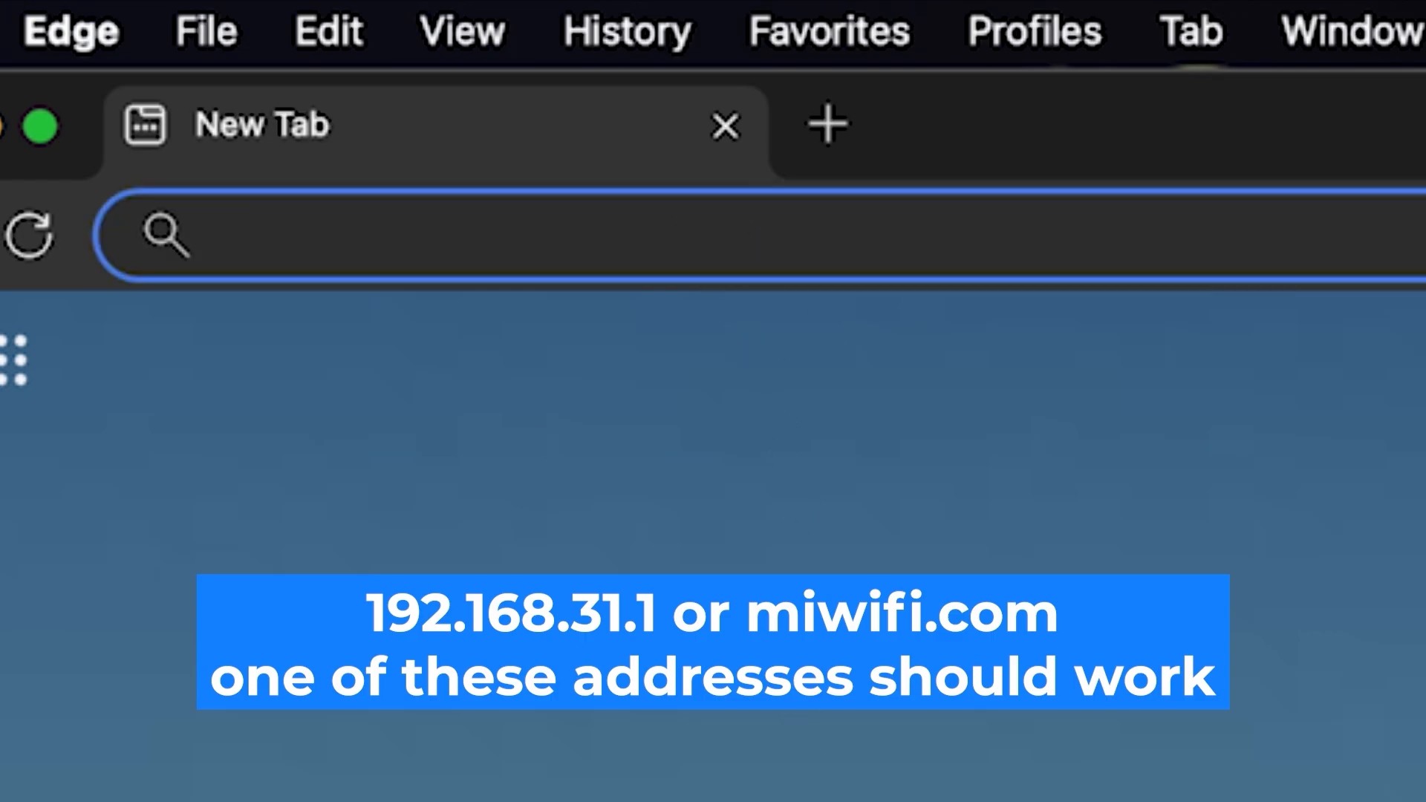
type("192.168.1.1")
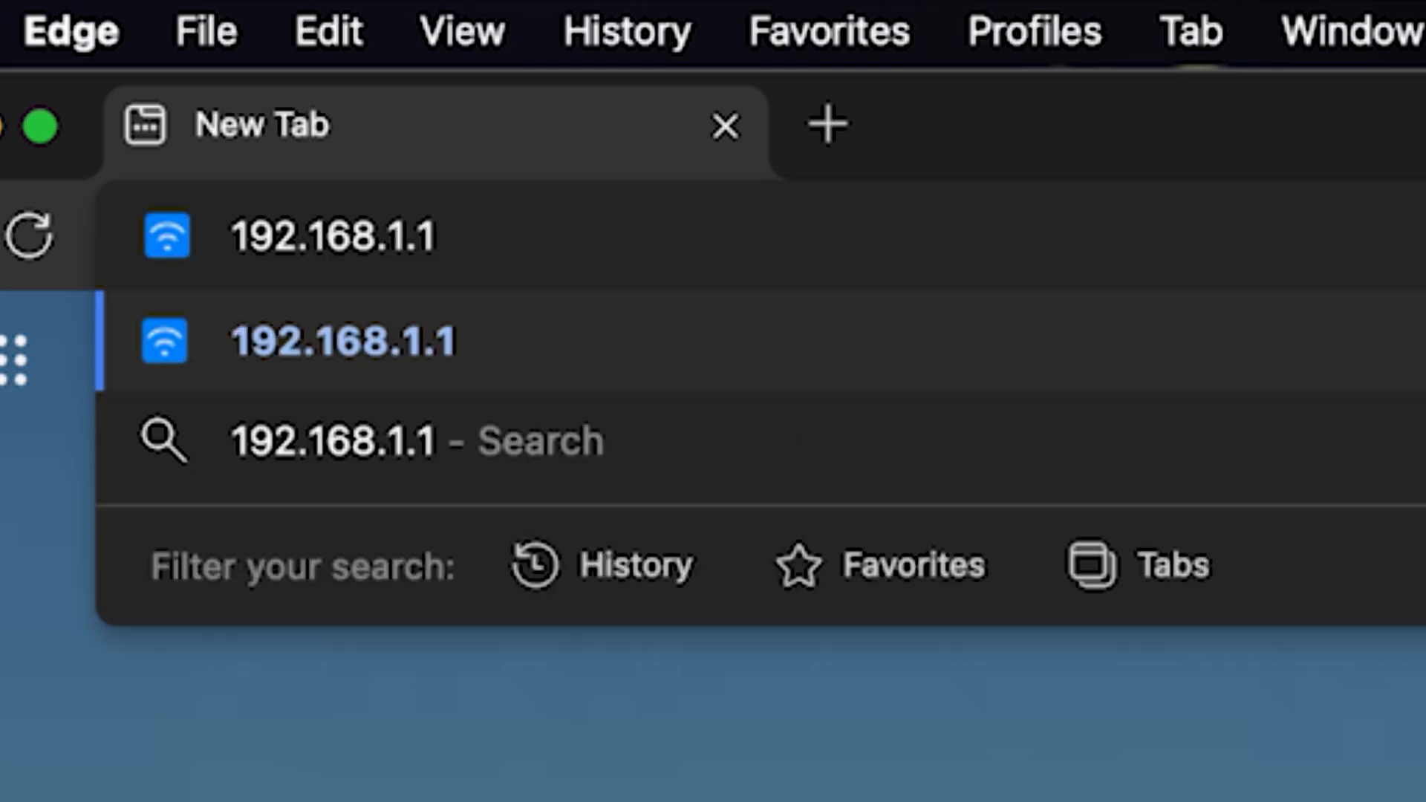
key("Return")
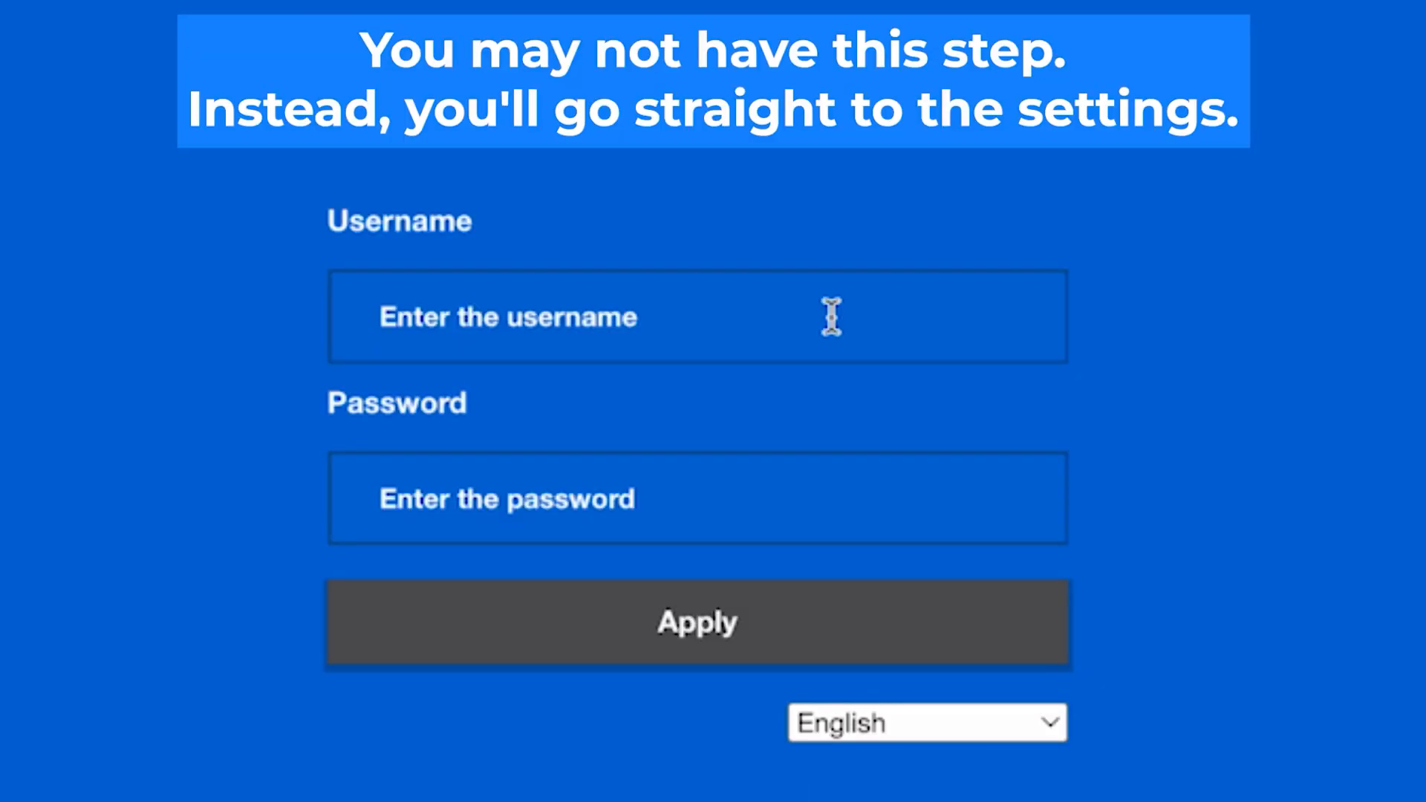
- Sign in with the default admin username and password, retrying until the login is accepted
left_click(831, 315)
type("a")
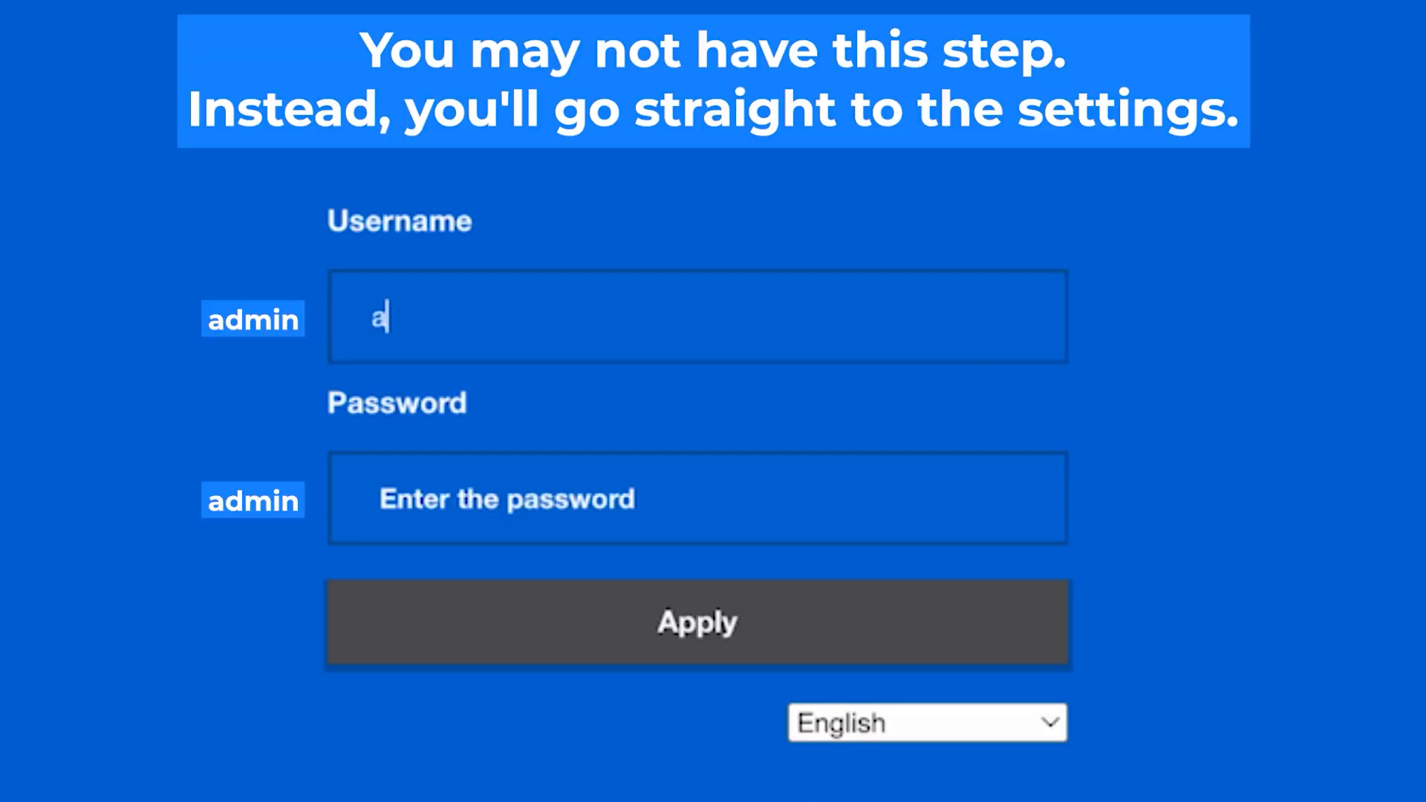
type("dmin")
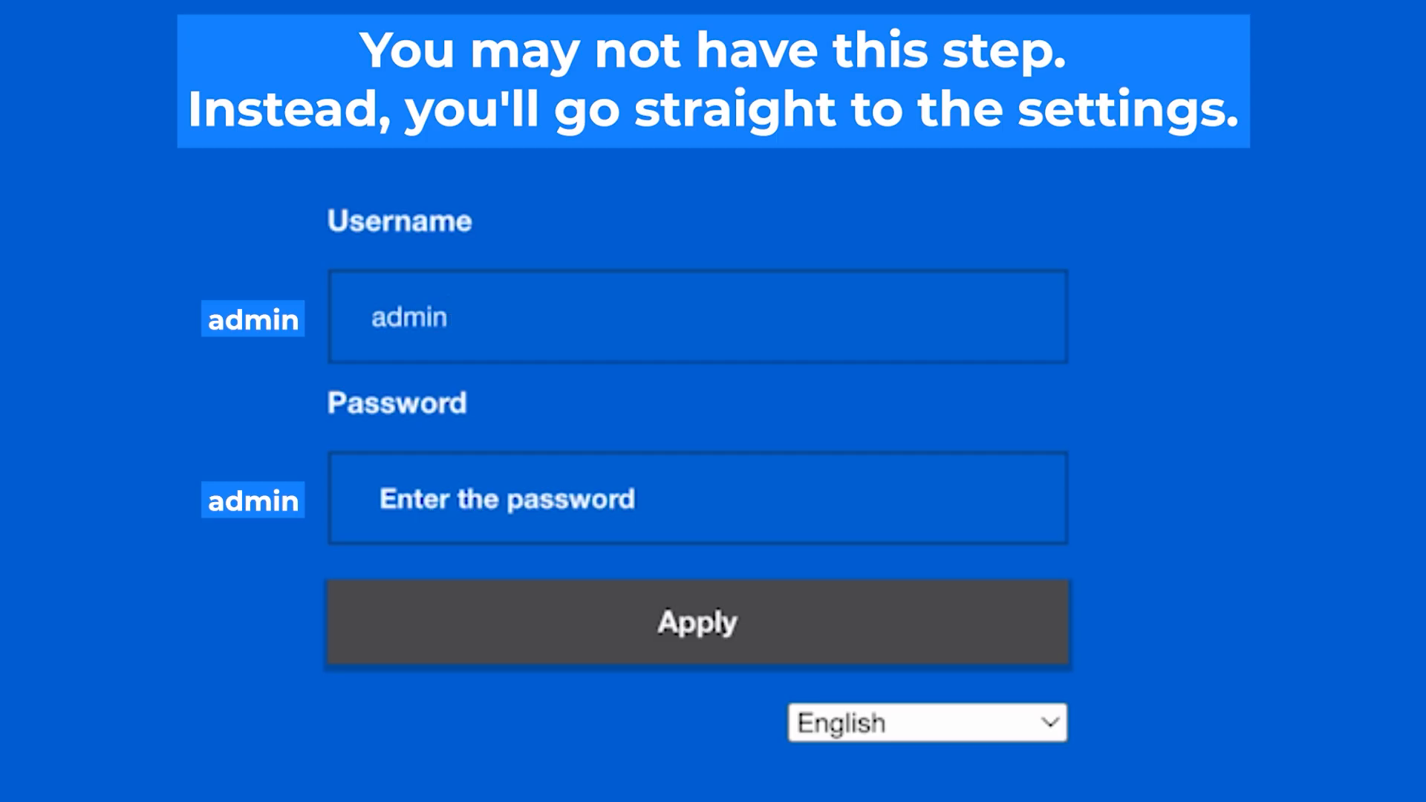
left_click(710, 508)
type("admin")
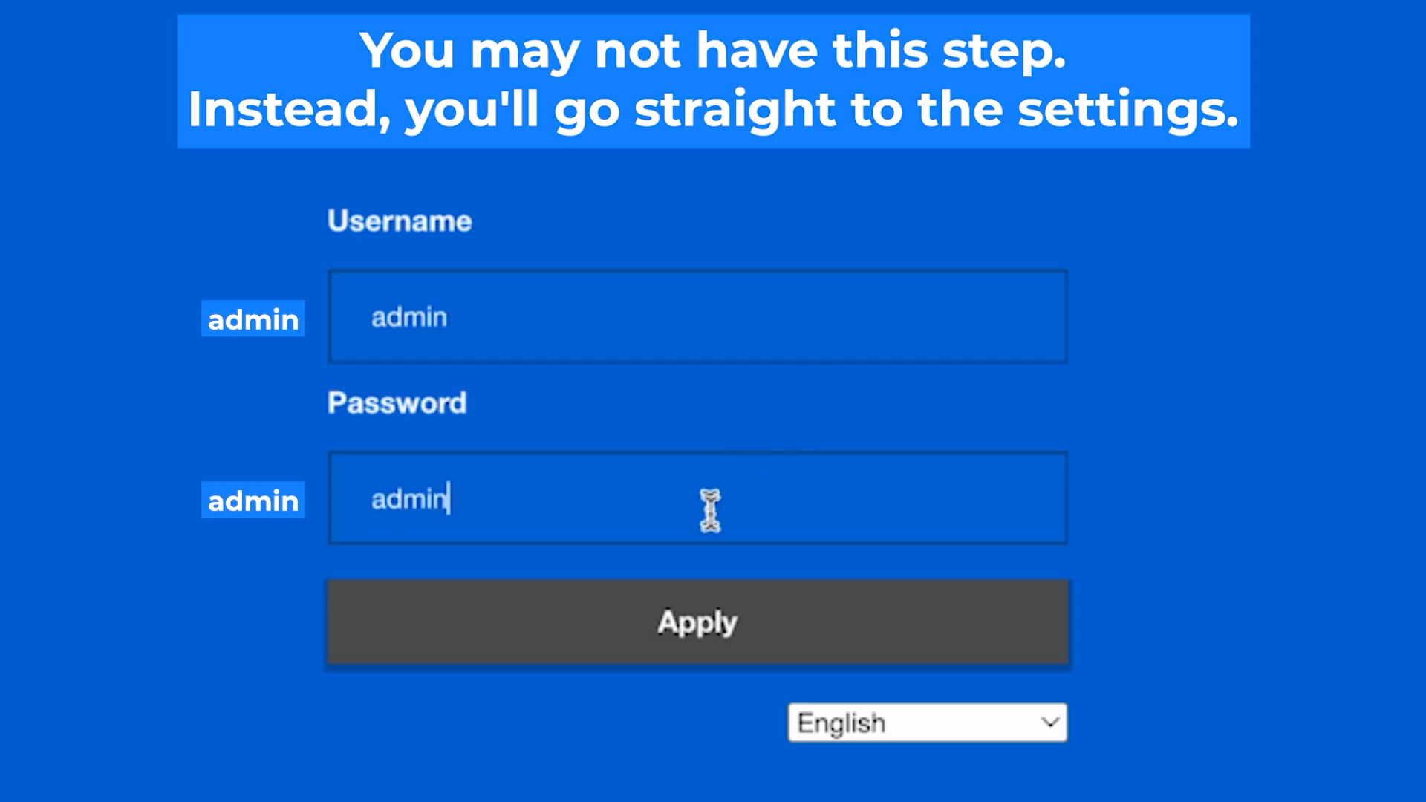
left_click(717, 631)
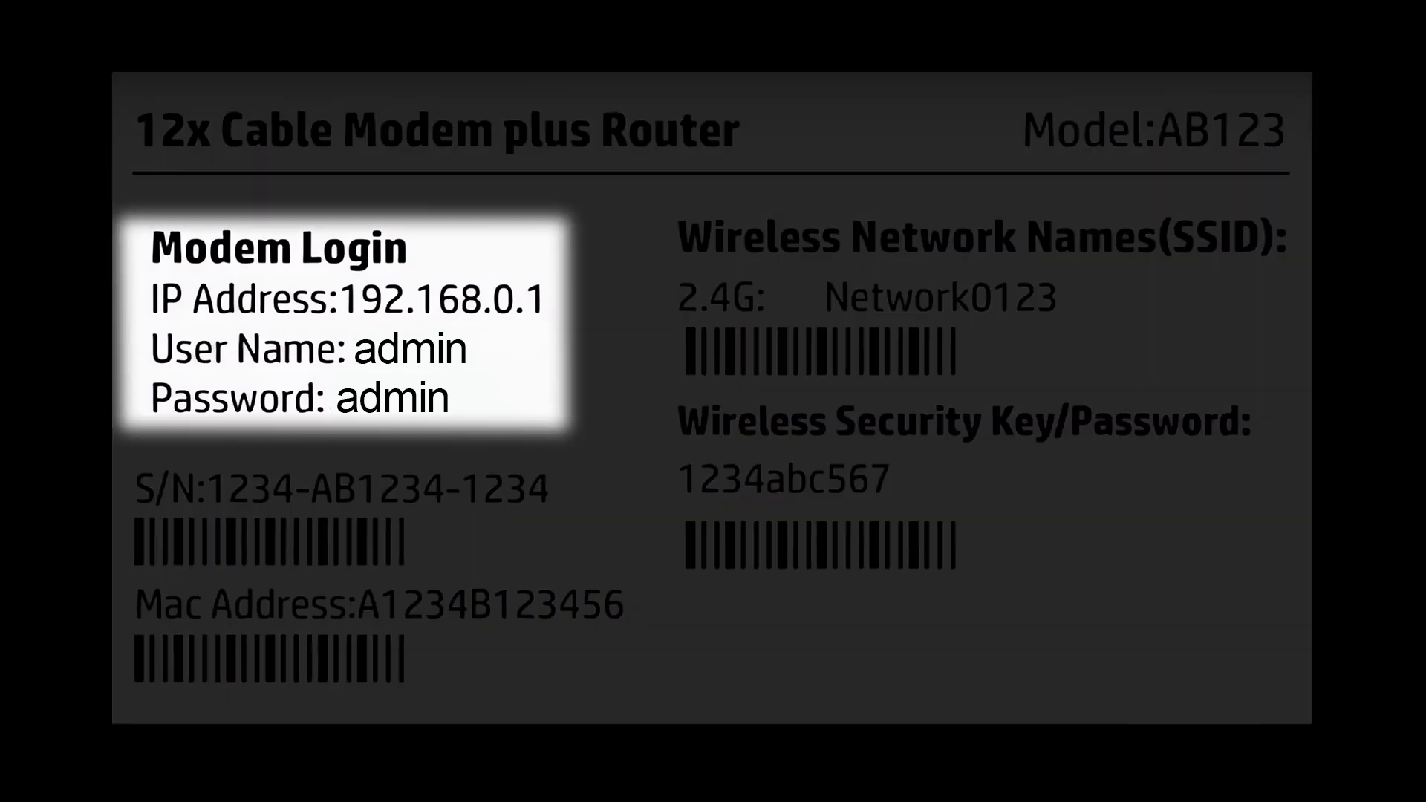
type("in")
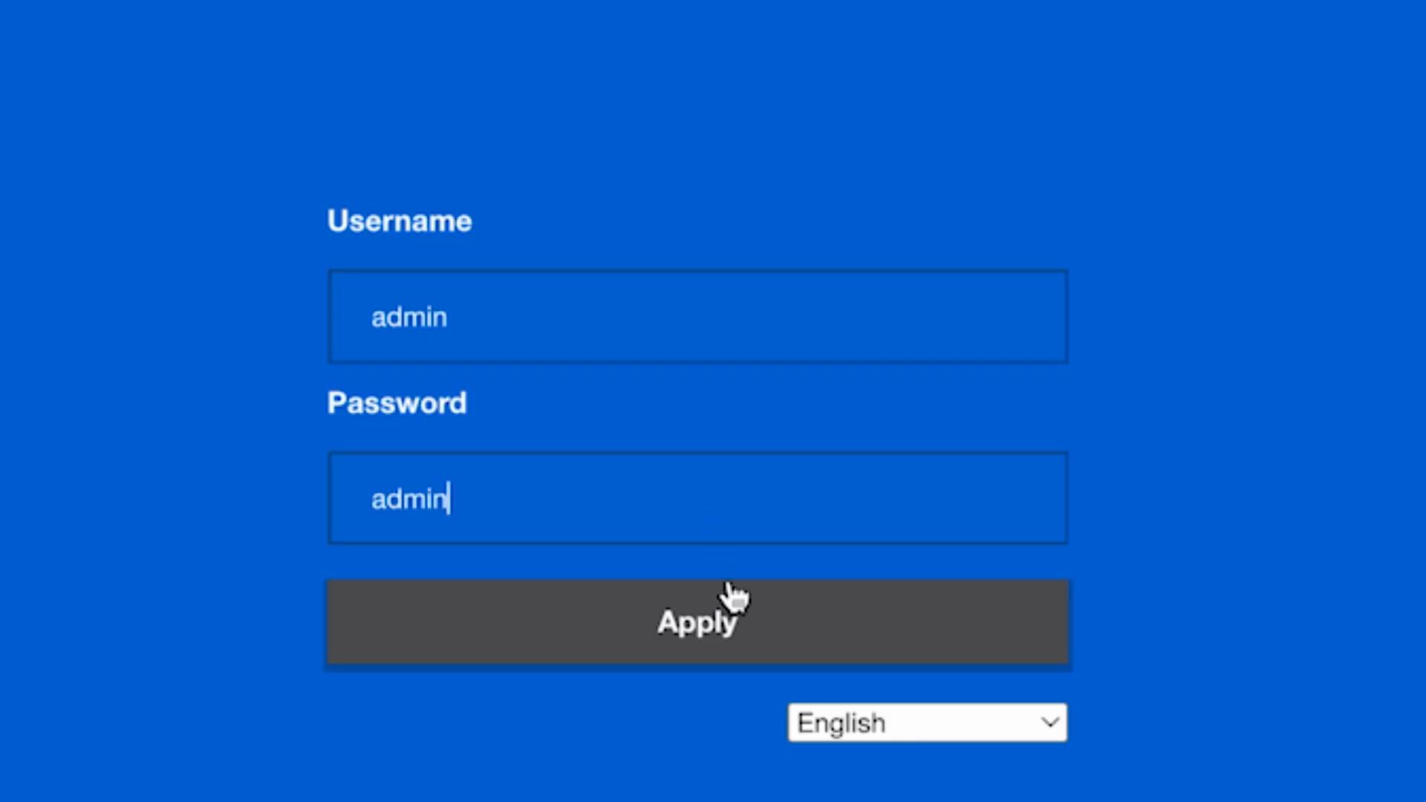
left_click(717, 624)
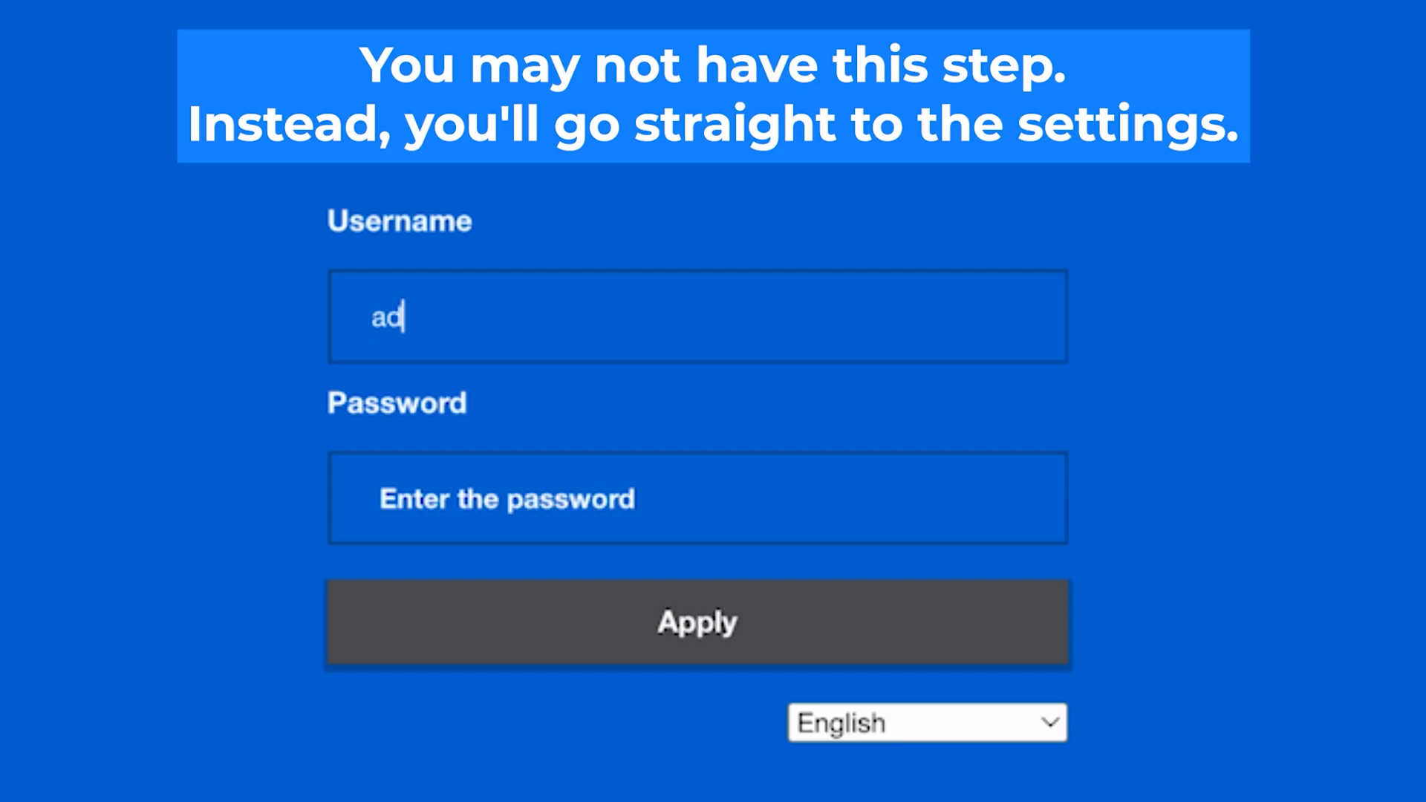
type("min")
left_click(710, 507)
type("admin")
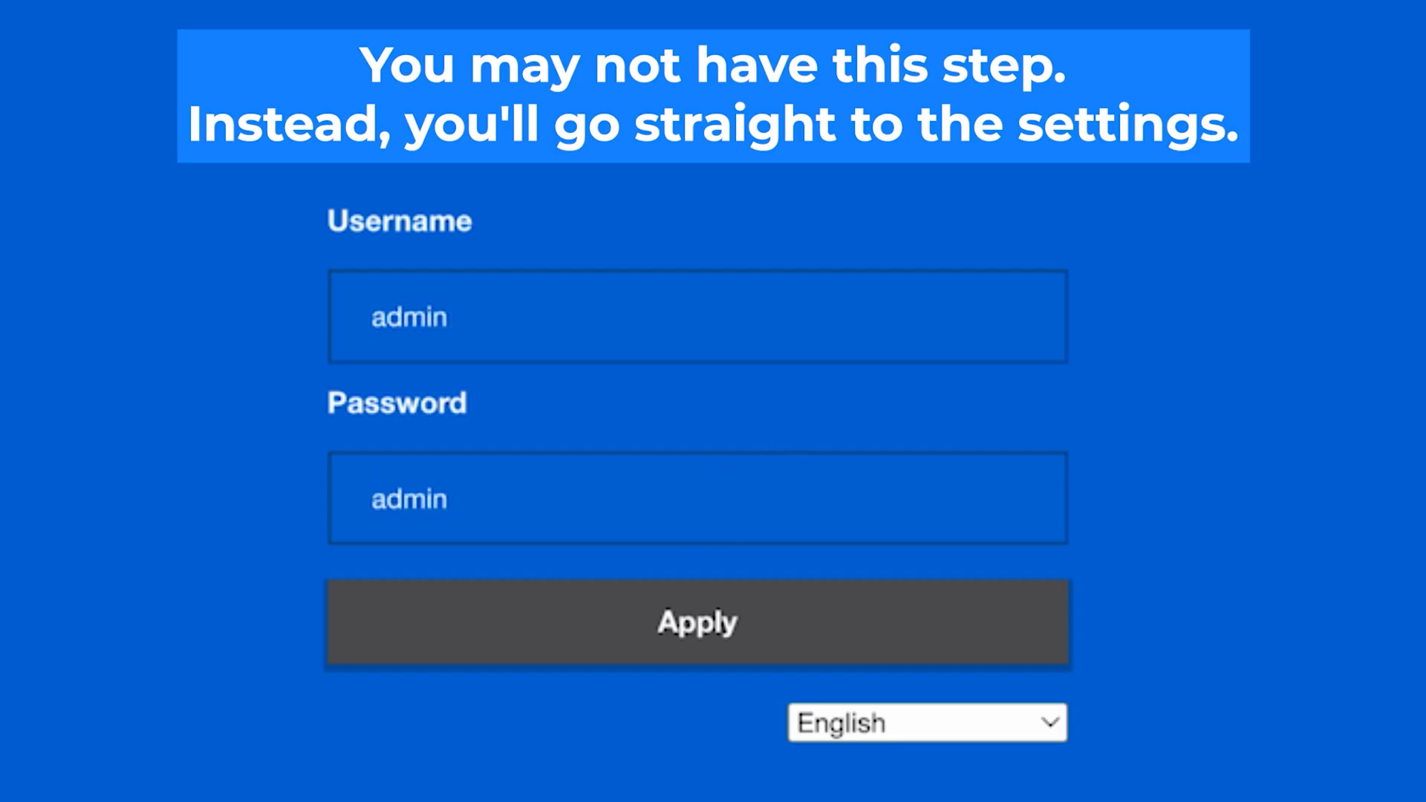
left_click(719, 630)
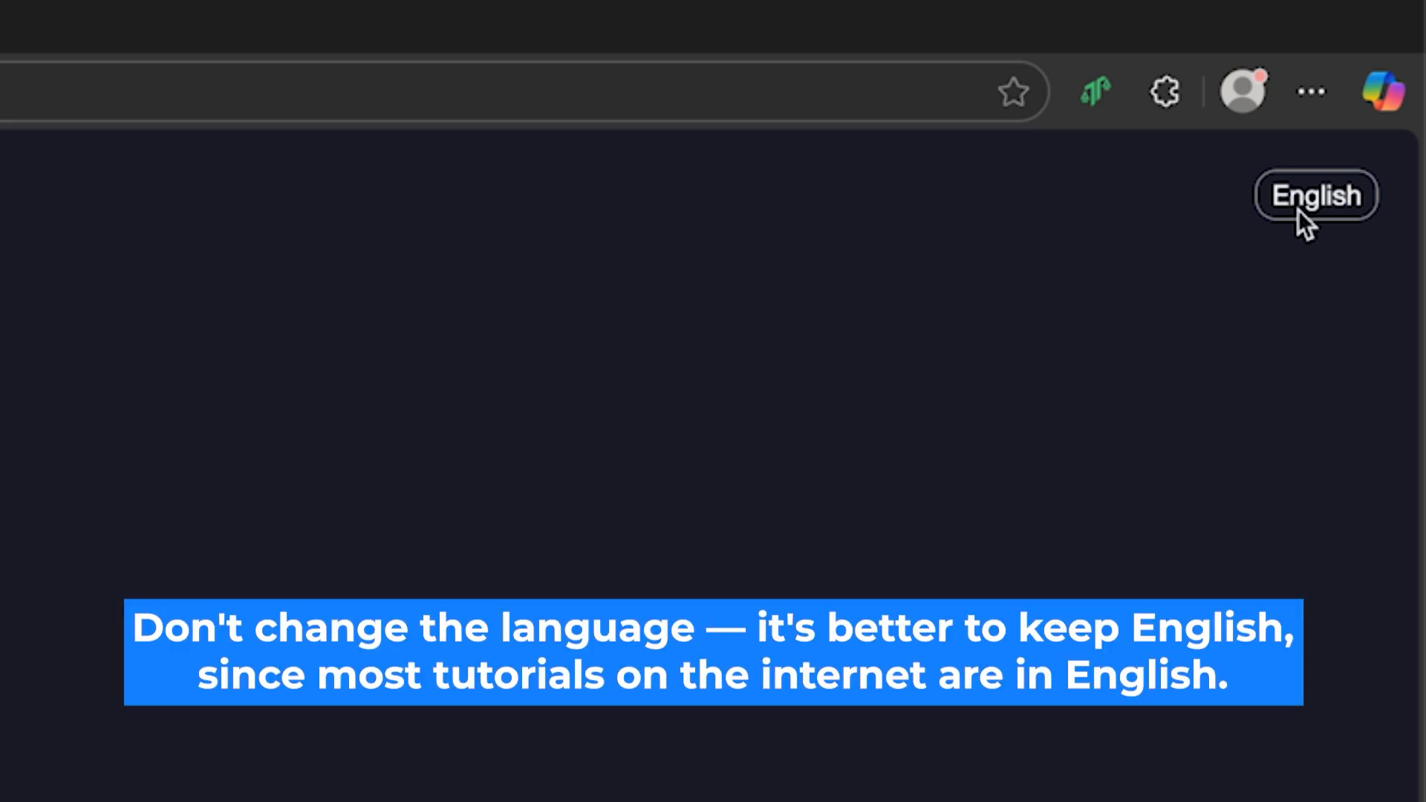
- Keep the interface in English and tick the region and user-agreement checkboxes
left_click(1298, 210)
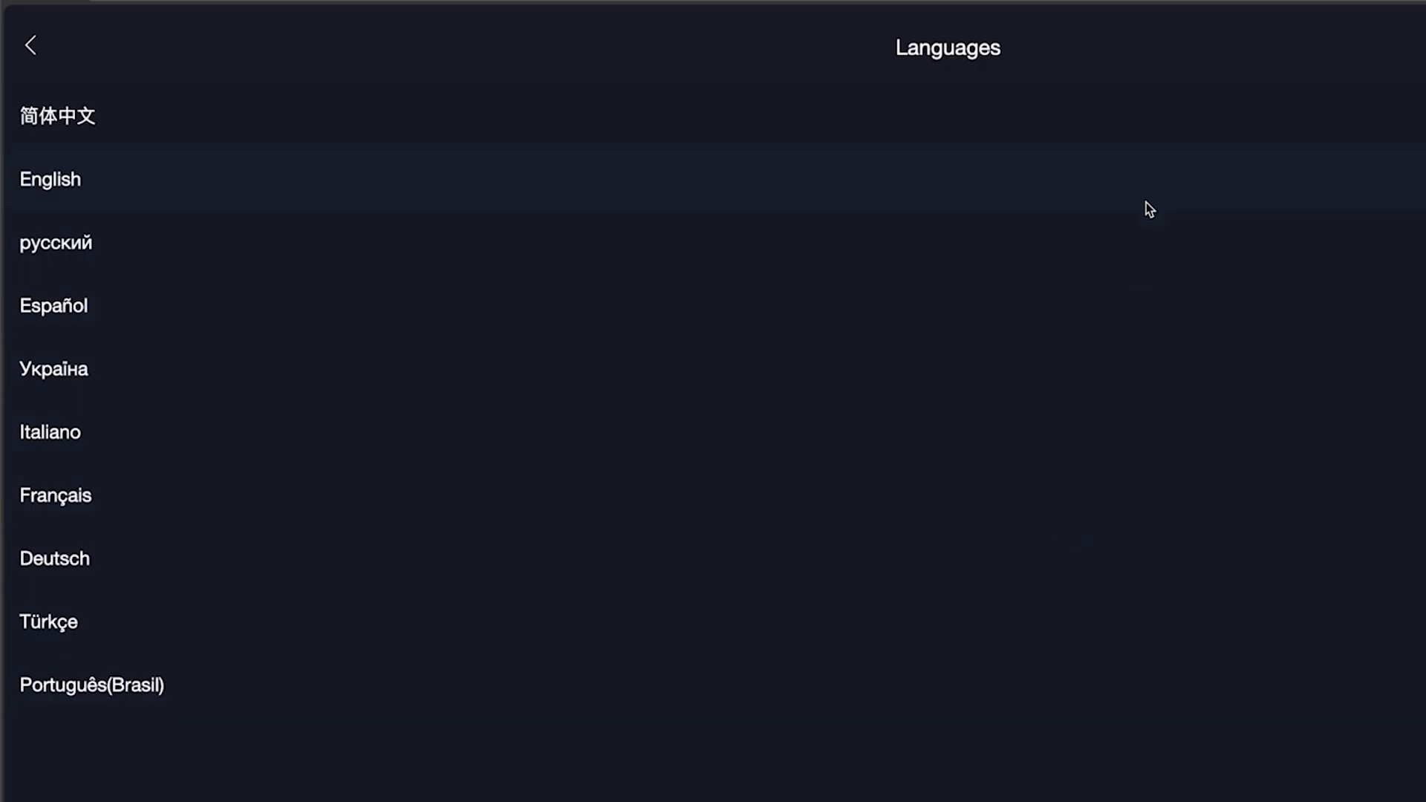
left_click(1095, 163)
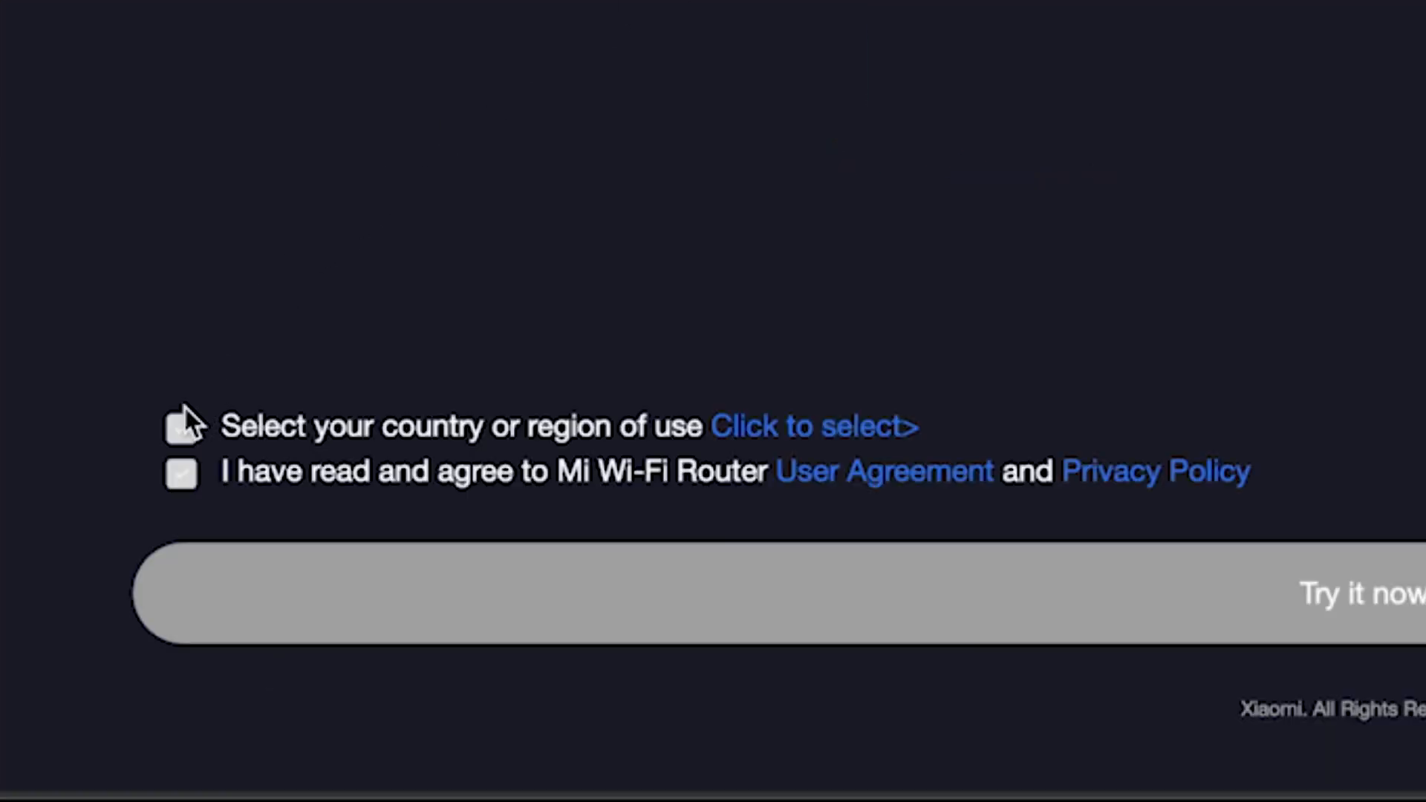
left_click(175, 426)
left_click(179, 479)
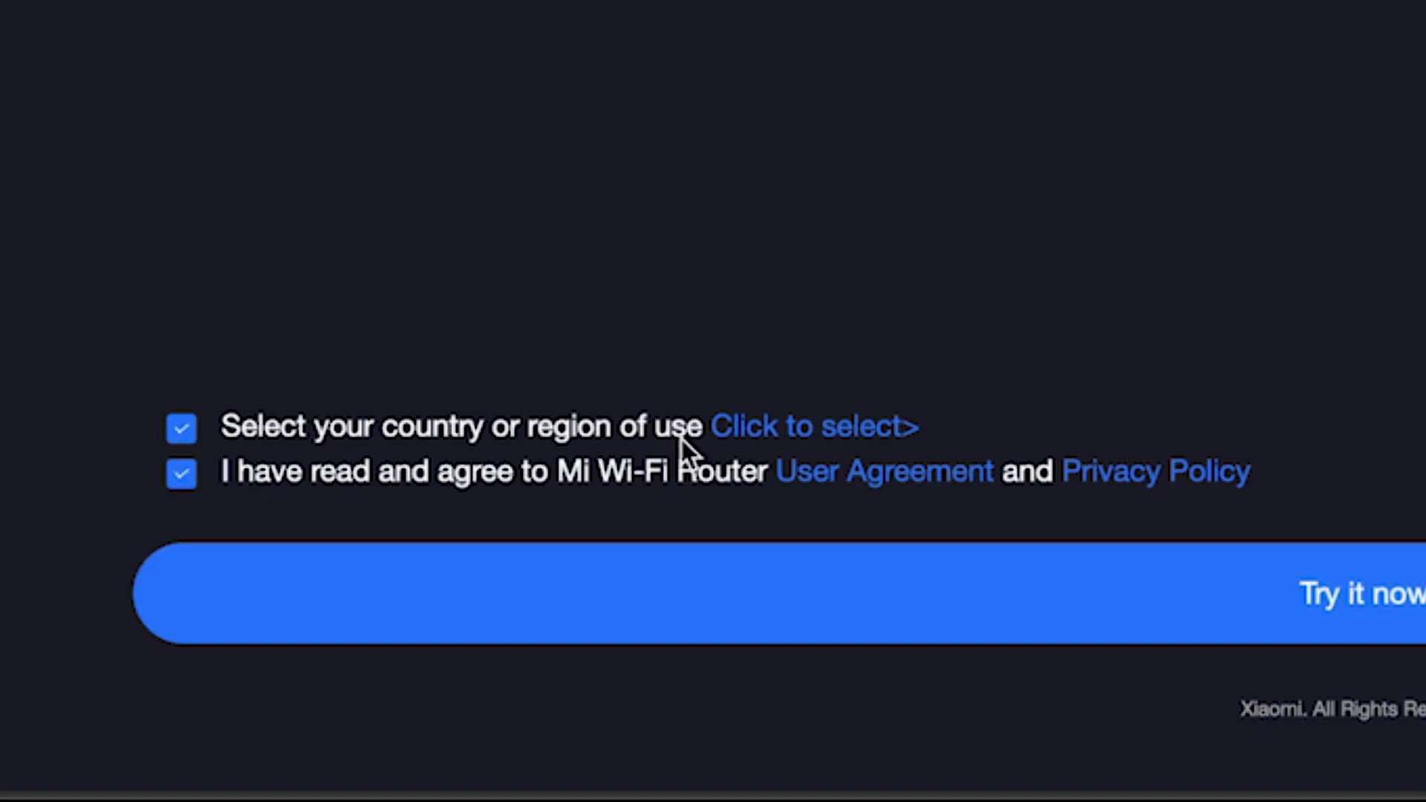
- Choose Germany as the country of use and start the router setup
left_click(871, 435)
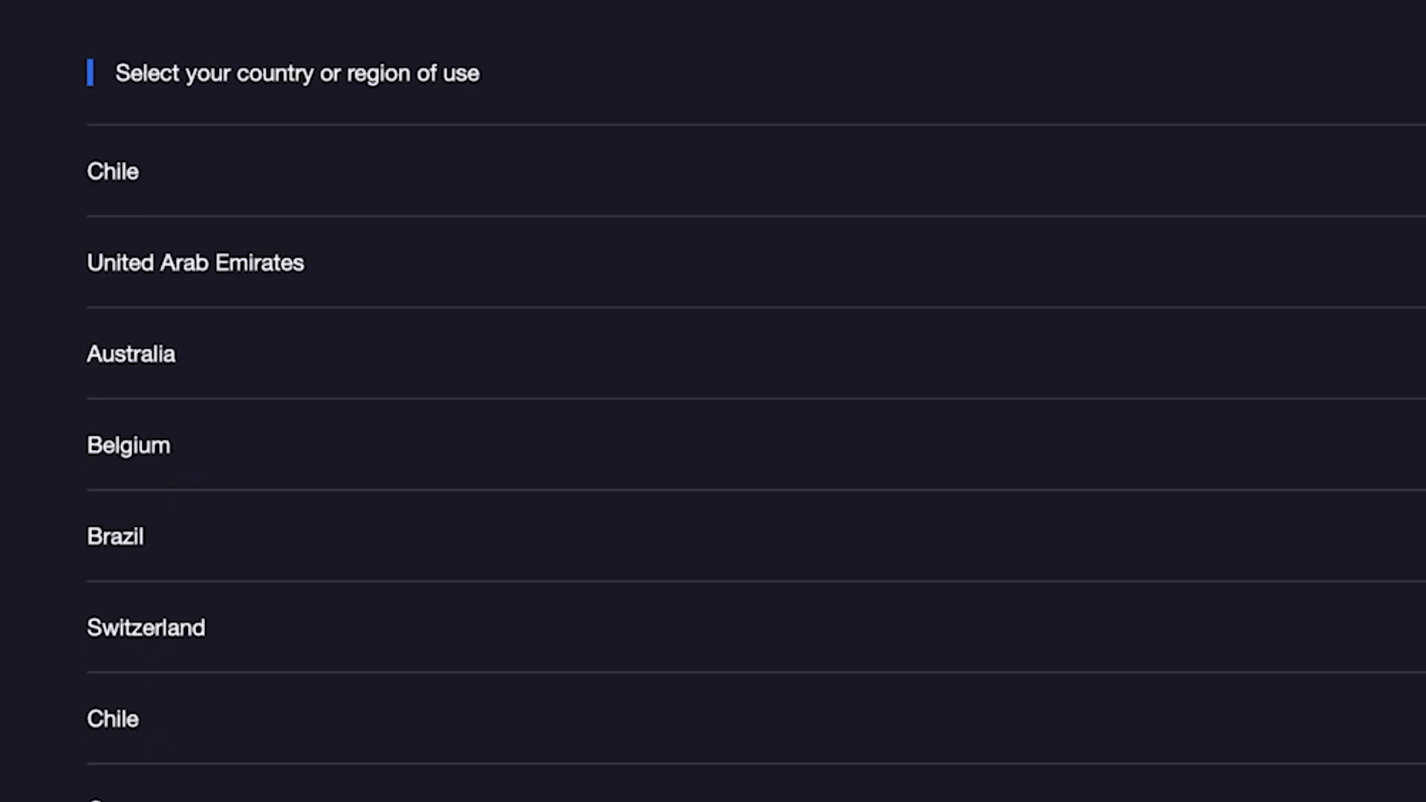
scroll(713, 401, "down", 5)
scroll(713, 401, "down", 20)
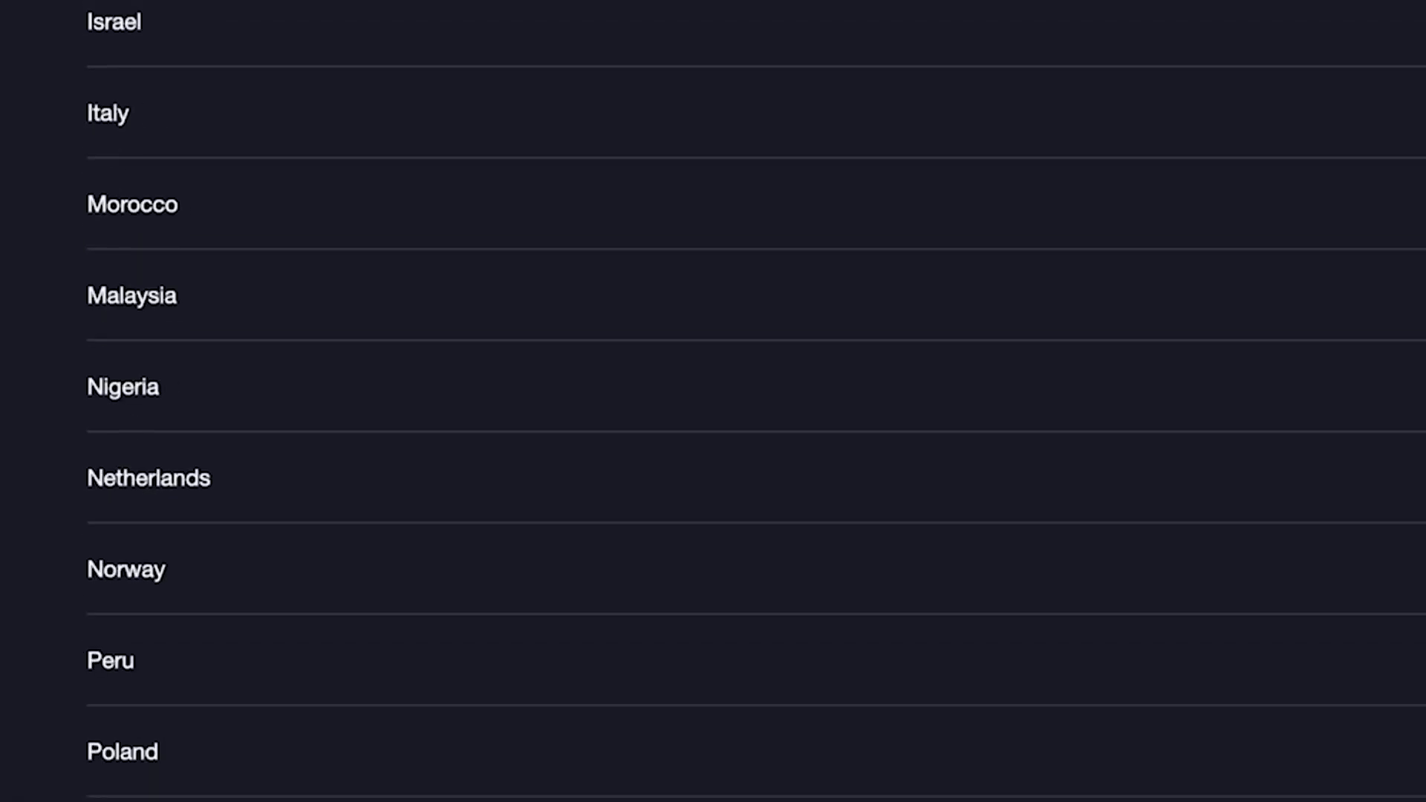
scroll(713, 401, "down", 10)
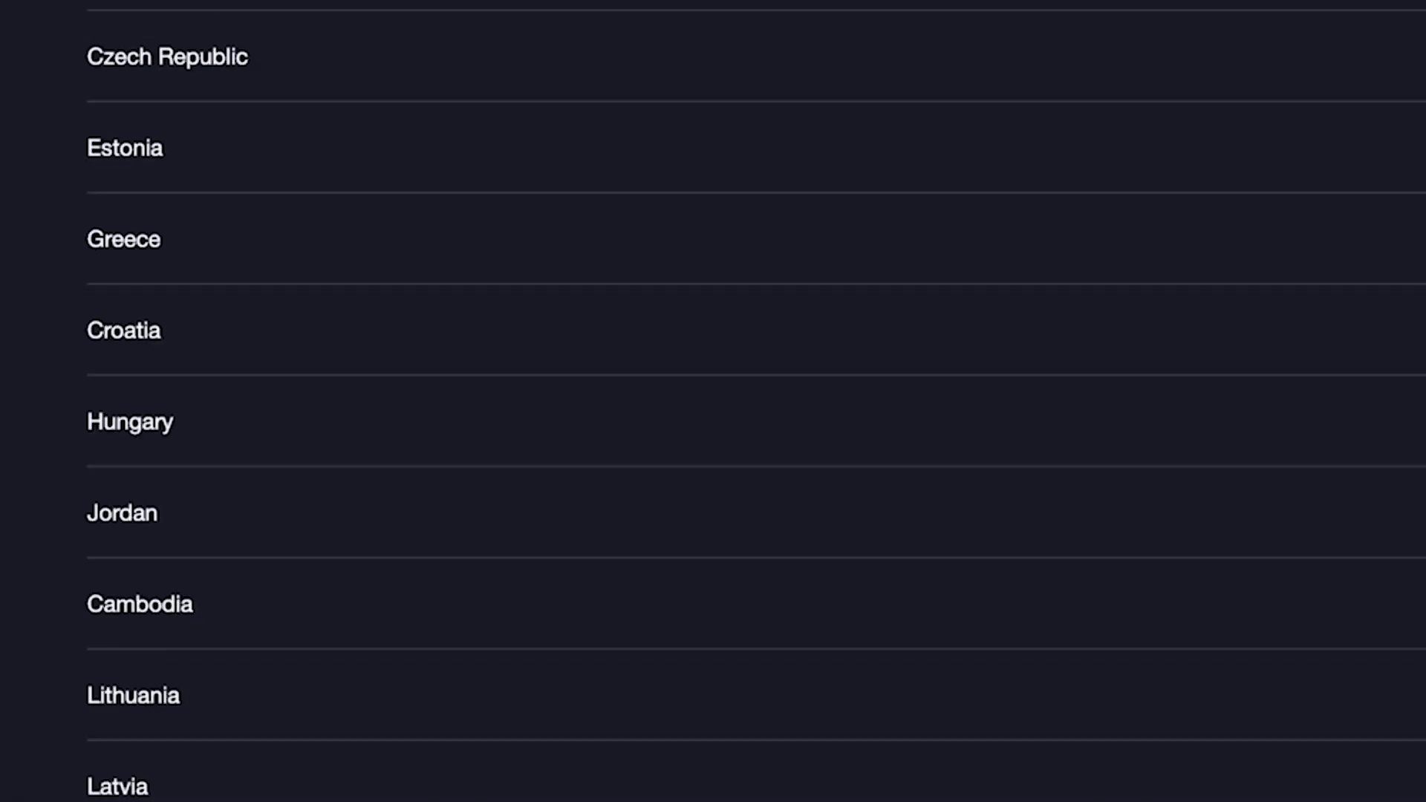
scroll(769, 800, "up", 20)
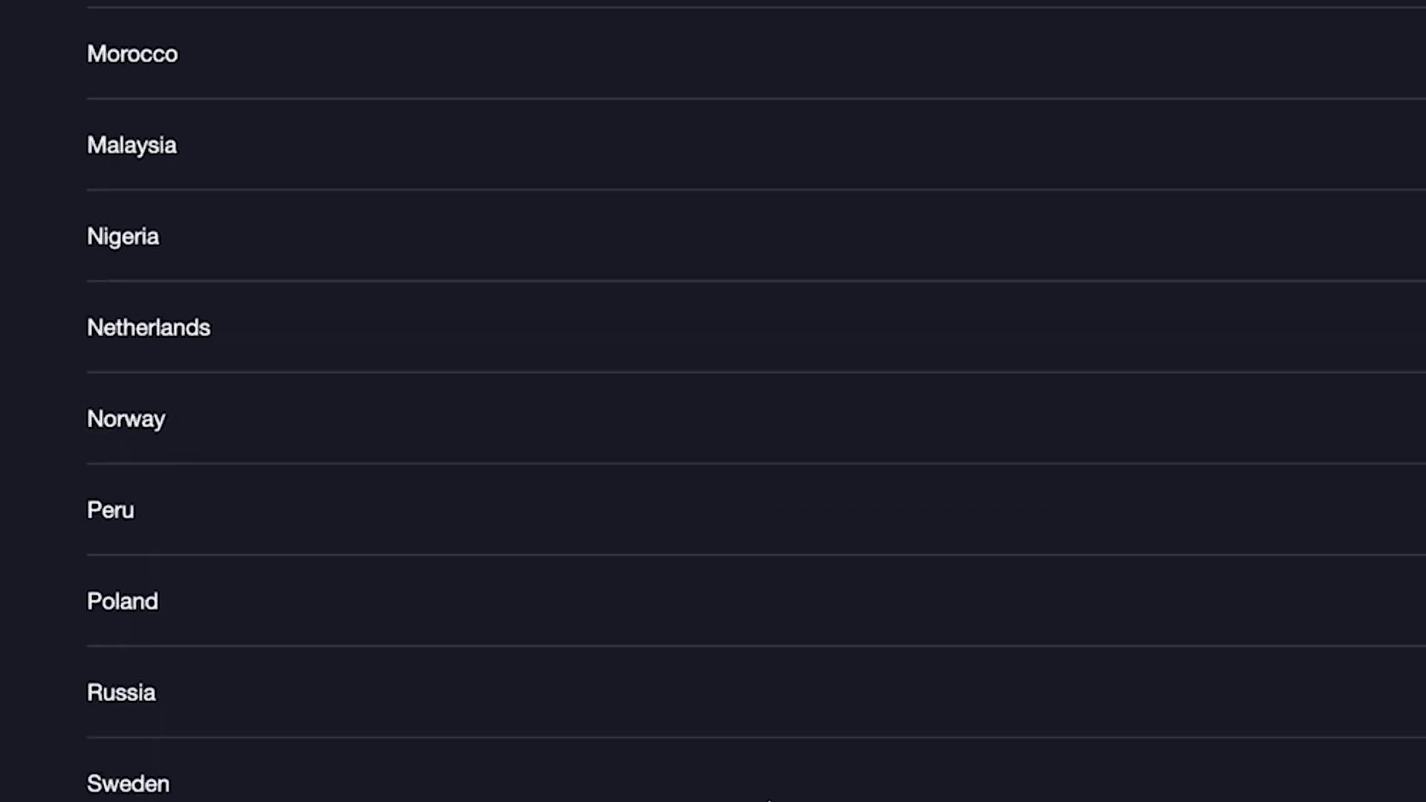
scroll(525, 503, "up", 3)
left_click(489, 420)
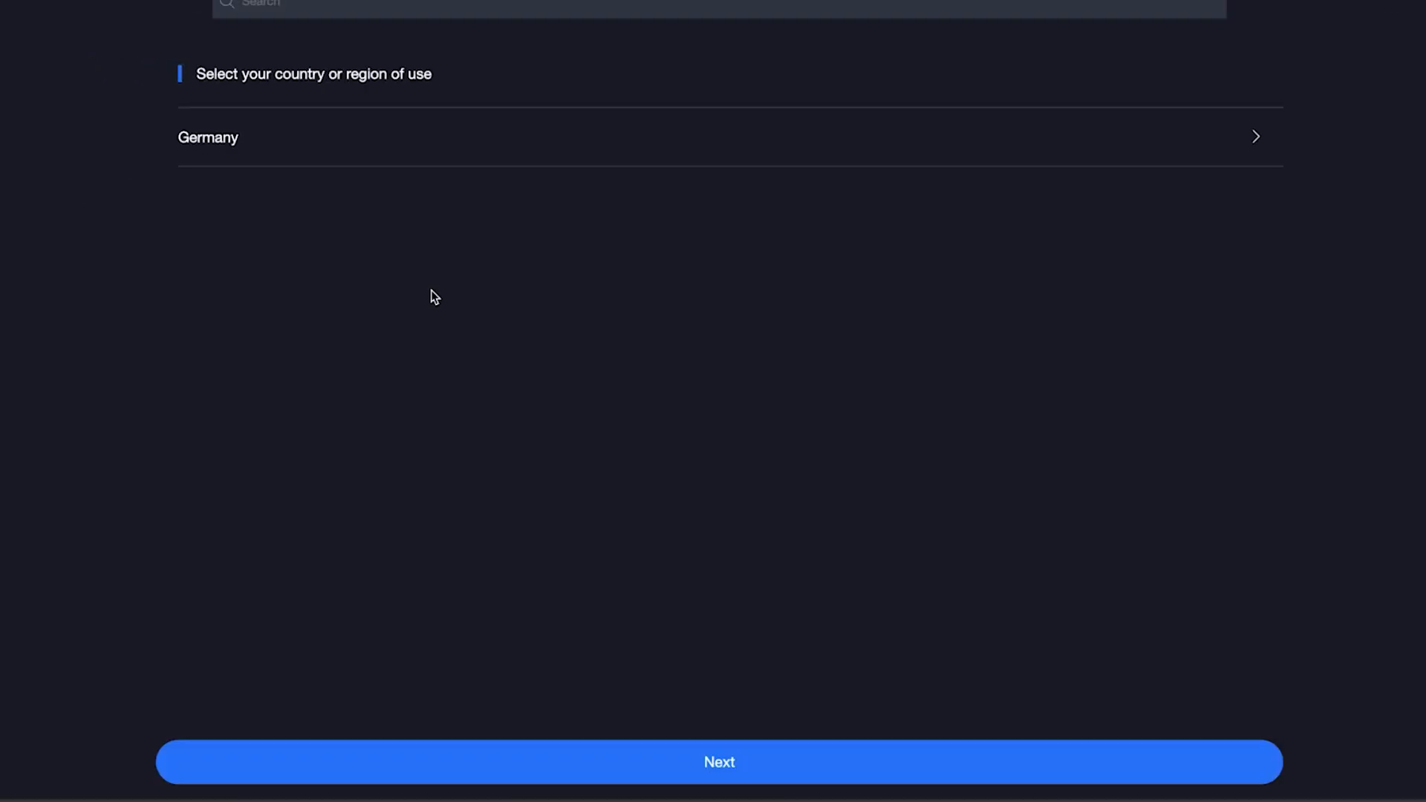
left_click(765, 759)
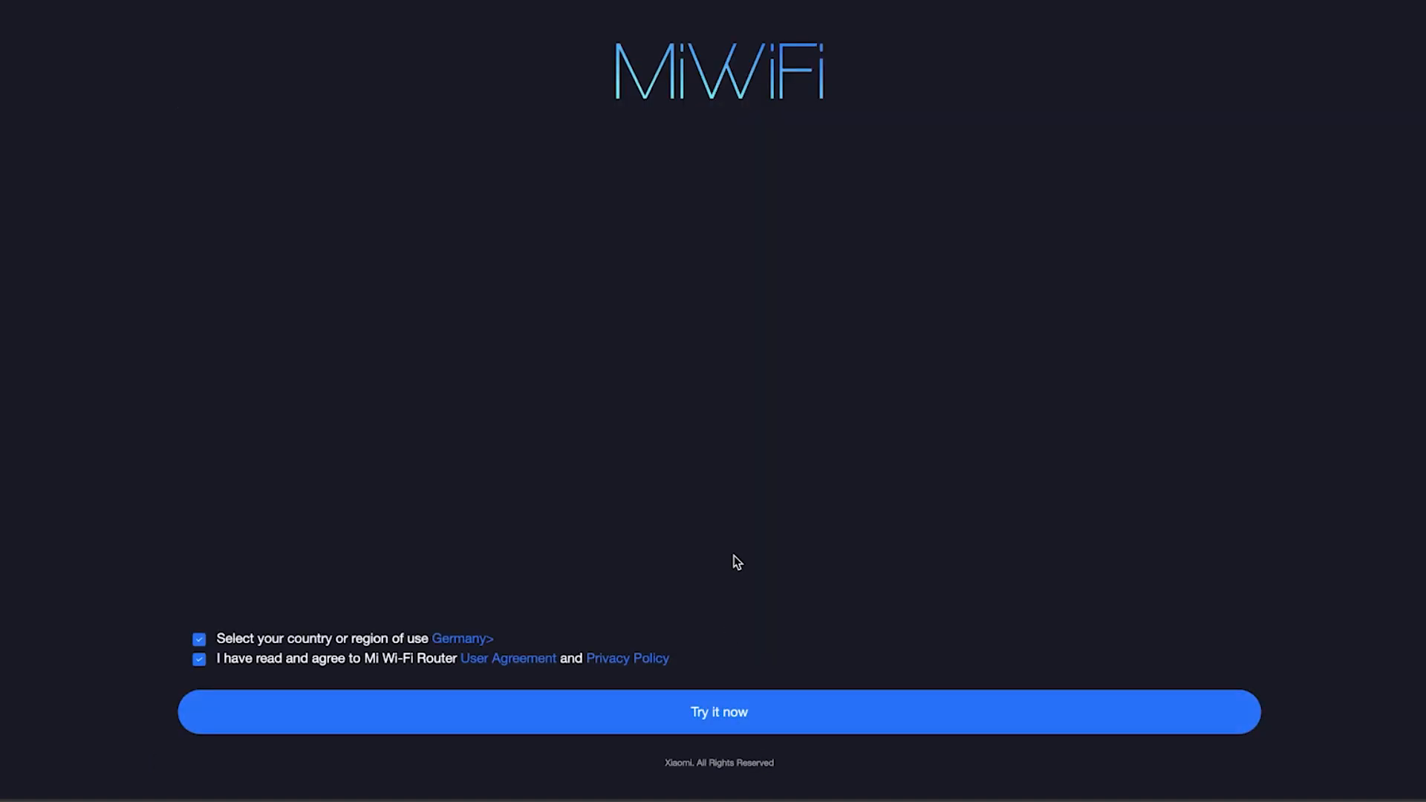
left_click(701, 720)
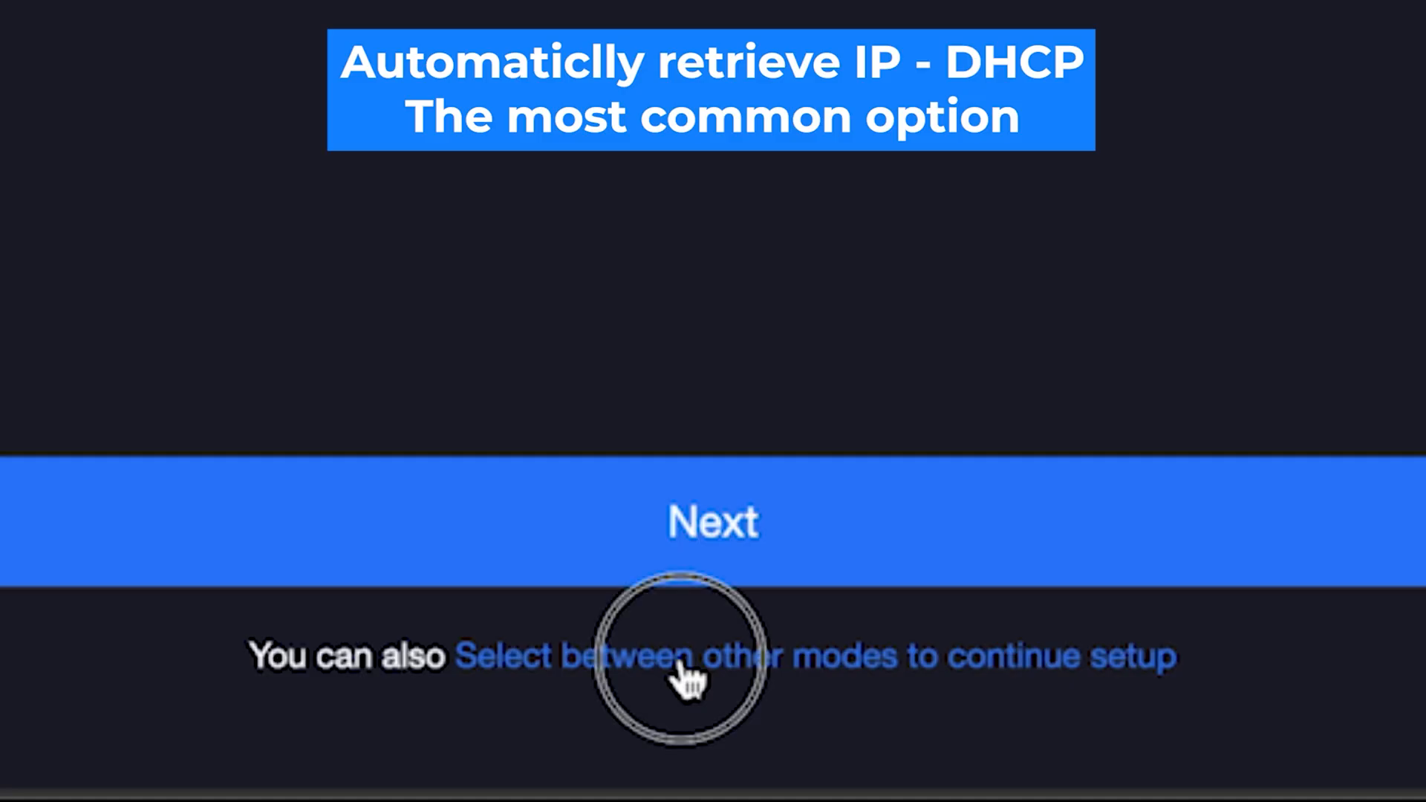
- Choose Automatically retrieve IP (DHCP) as the internet connection mode and continue
left_click(682, 668)
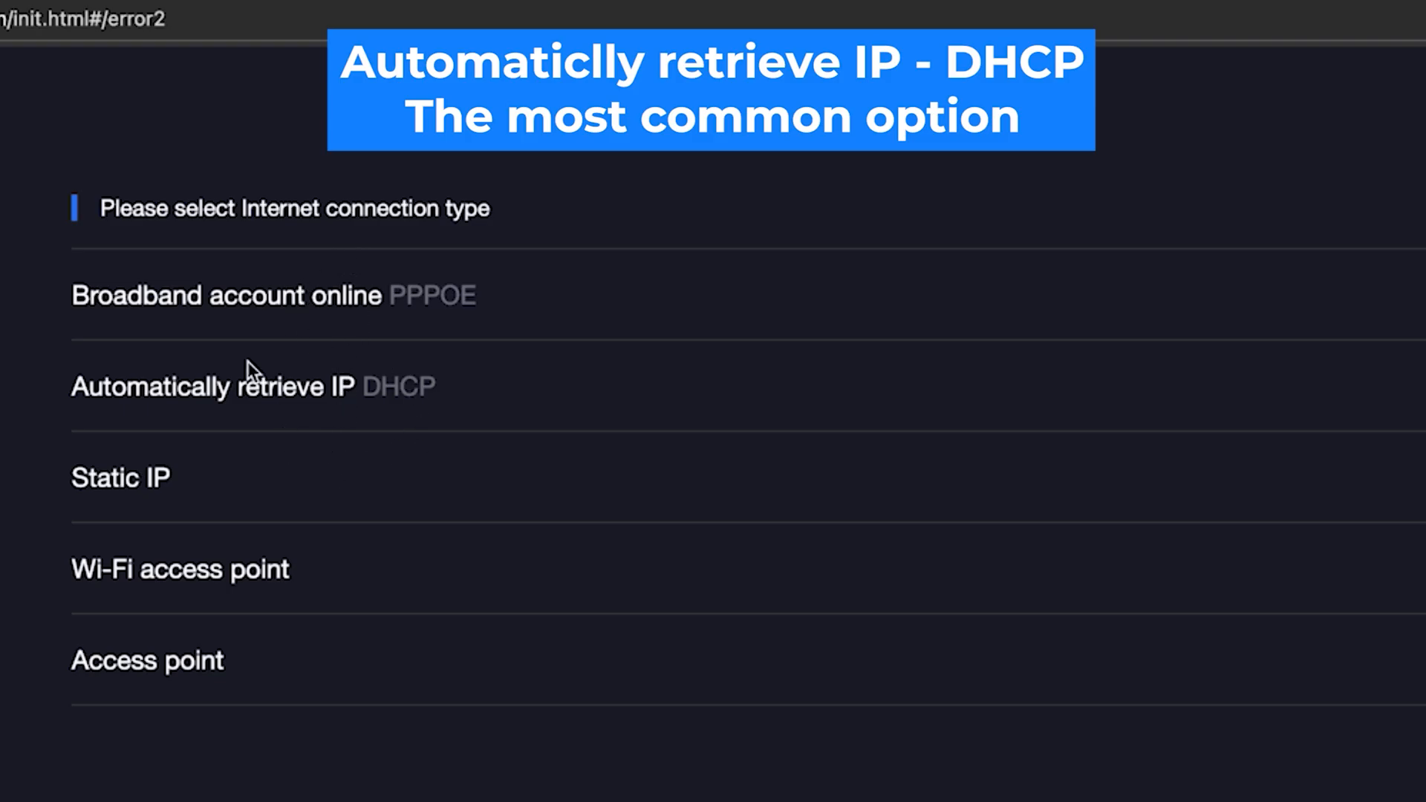
left_click(178, 404)
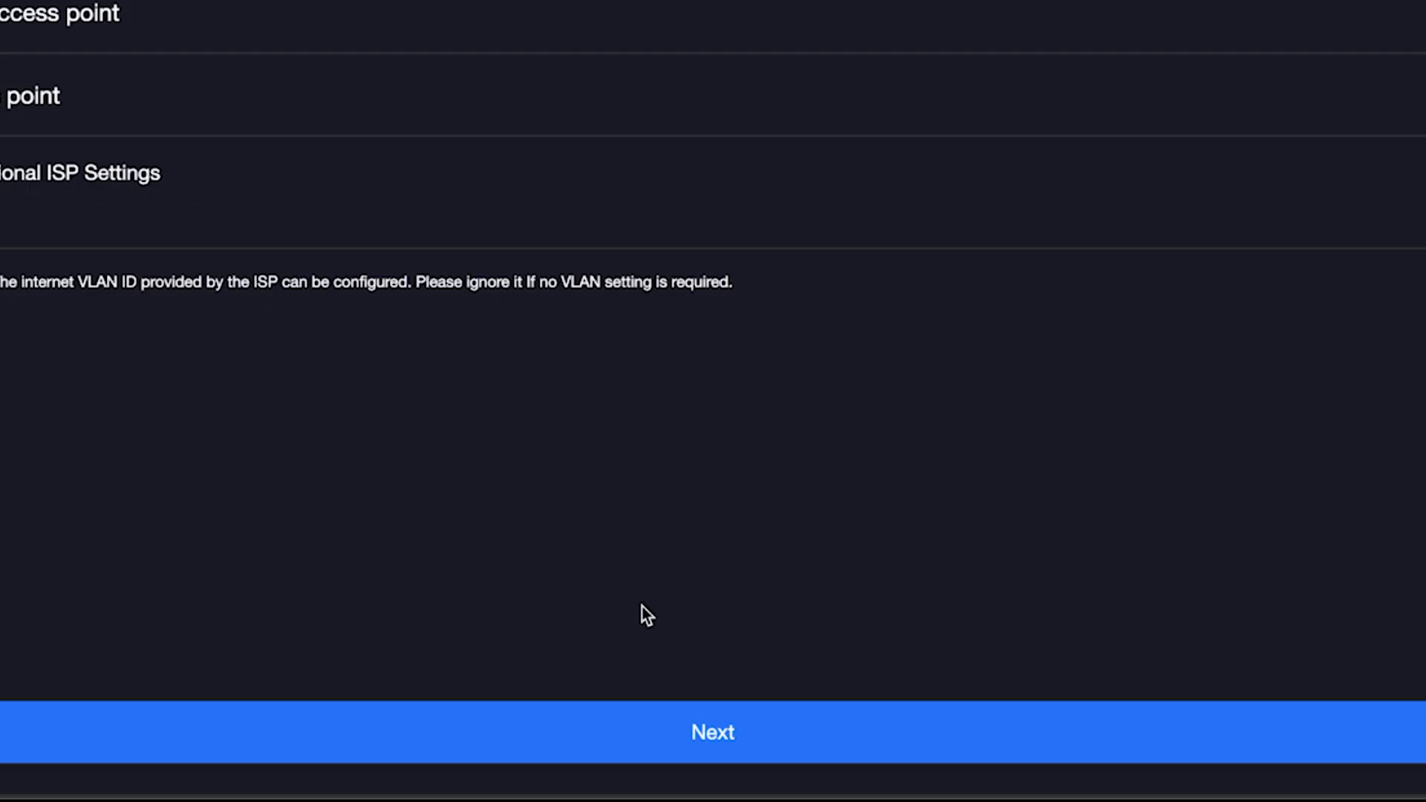
left_click(639, 728)
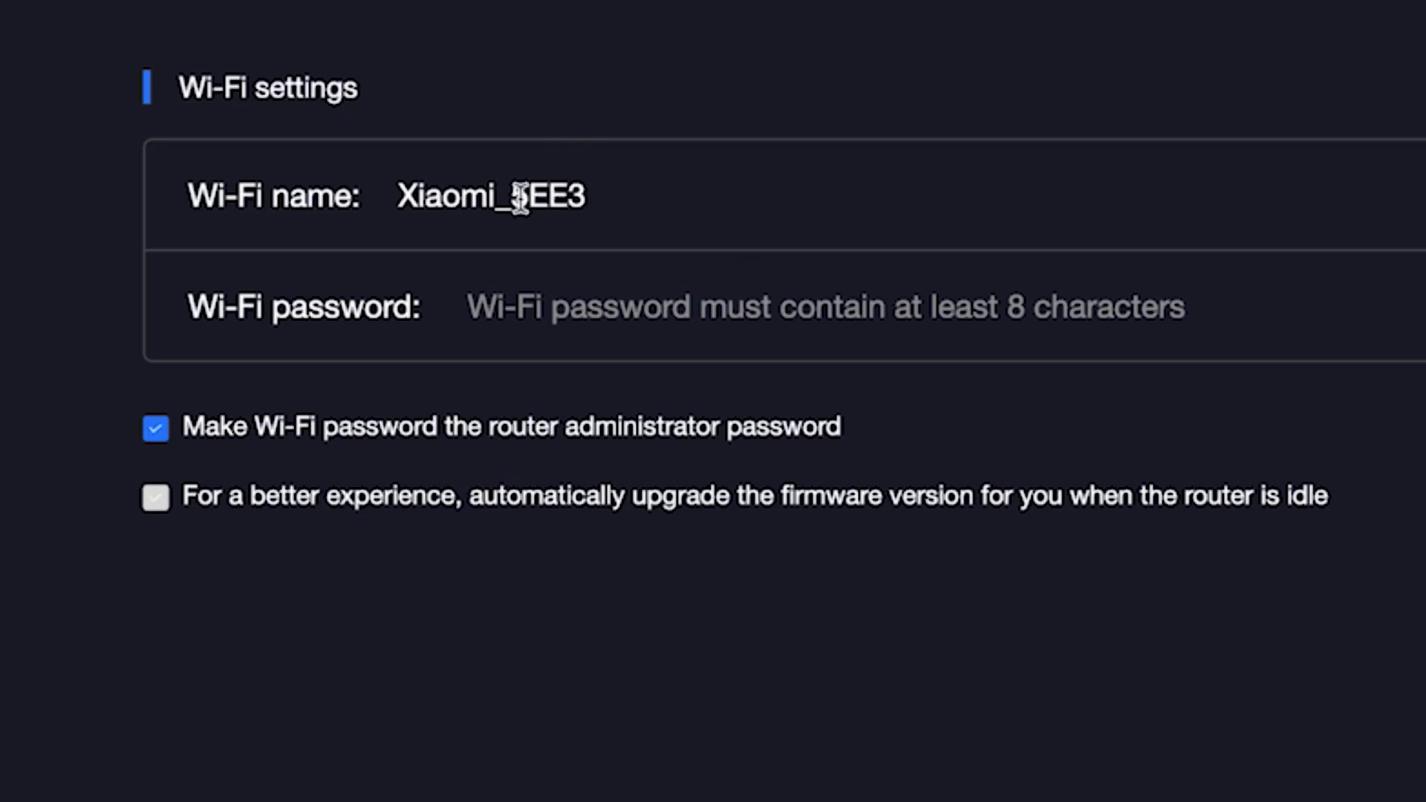
- Rename the Wi-Fi network from Xiaomi_5EE3 to Xiaomi and set its Wi-Fi password
left_click(495, 199)
left_click_drag(494, 199, 692, 211)
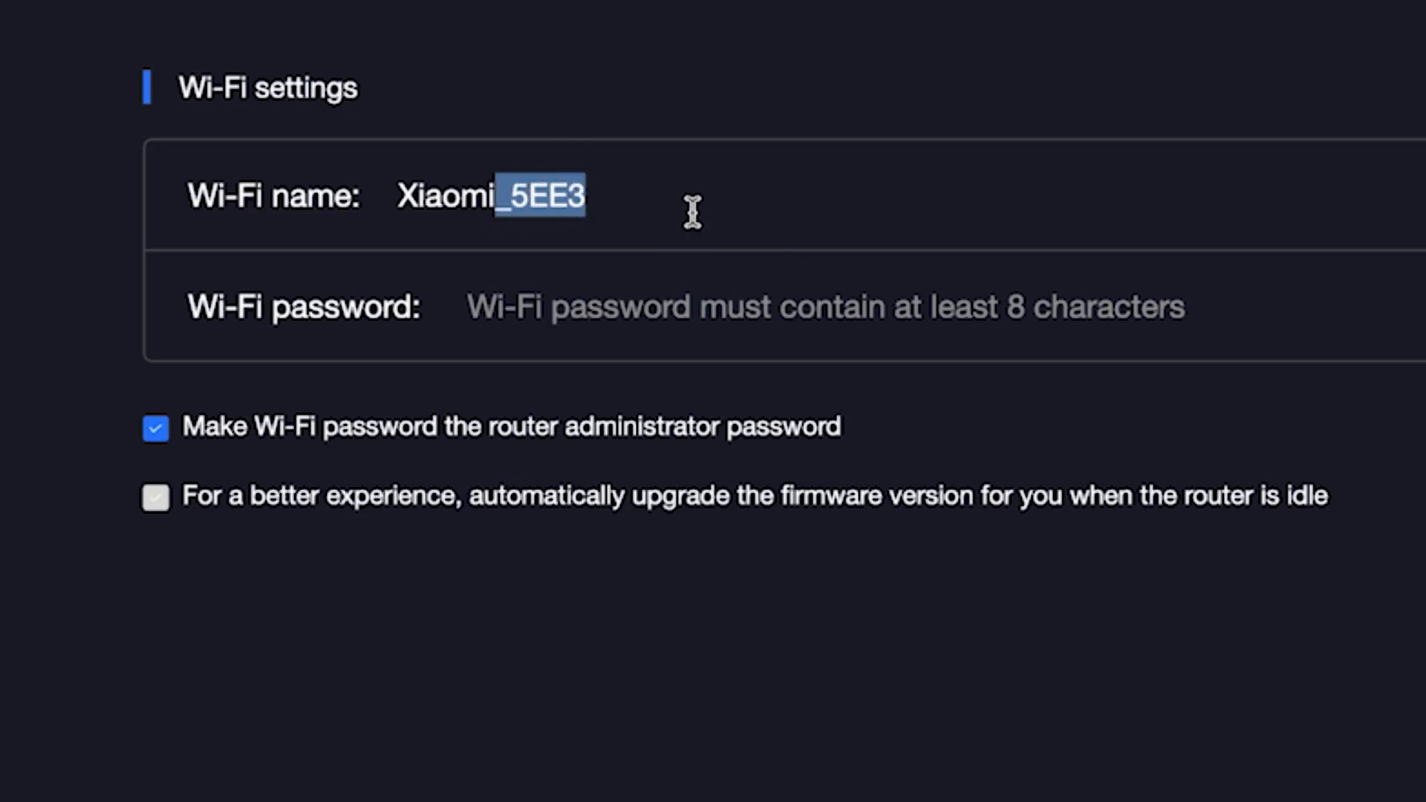
key("BackSpace")
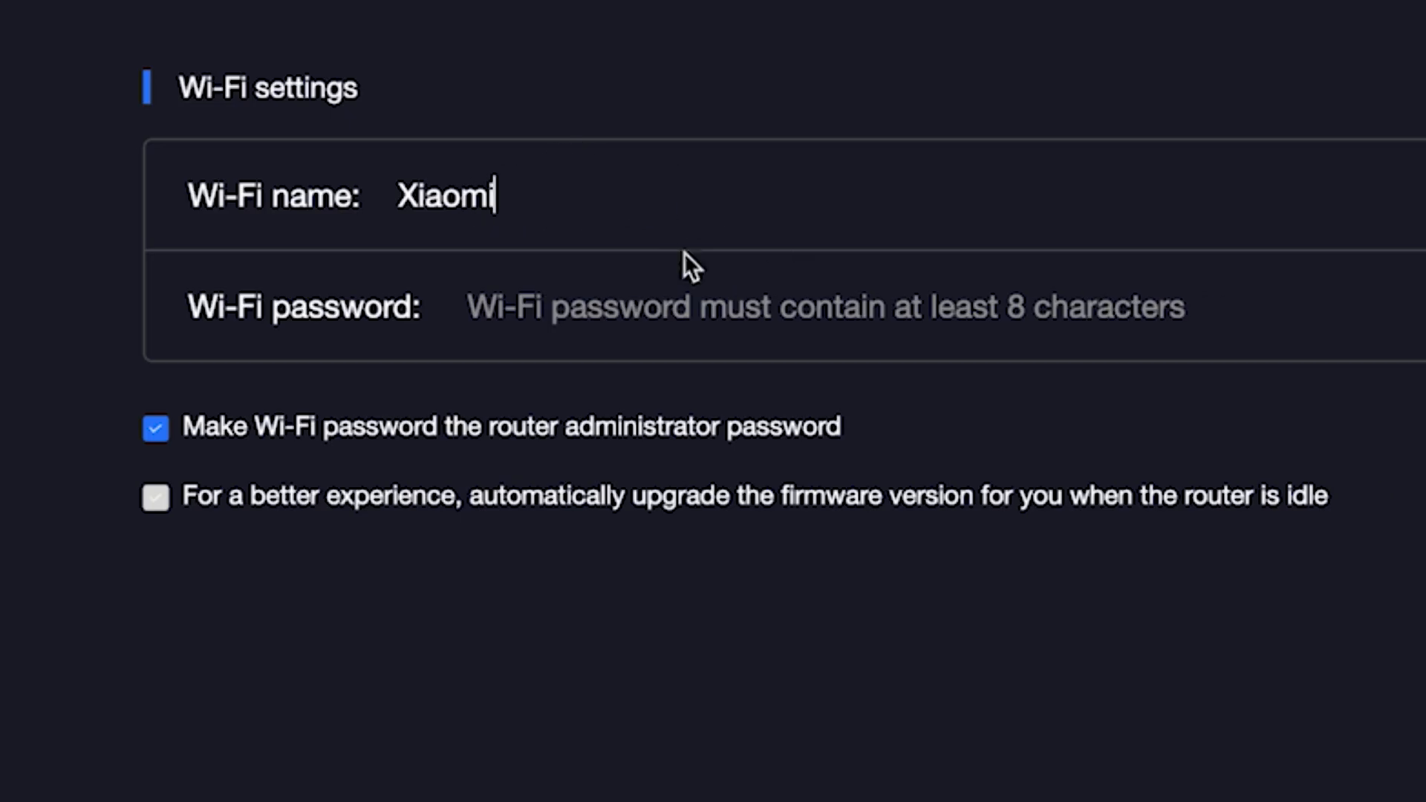
left_click(668, 308)
type("123")
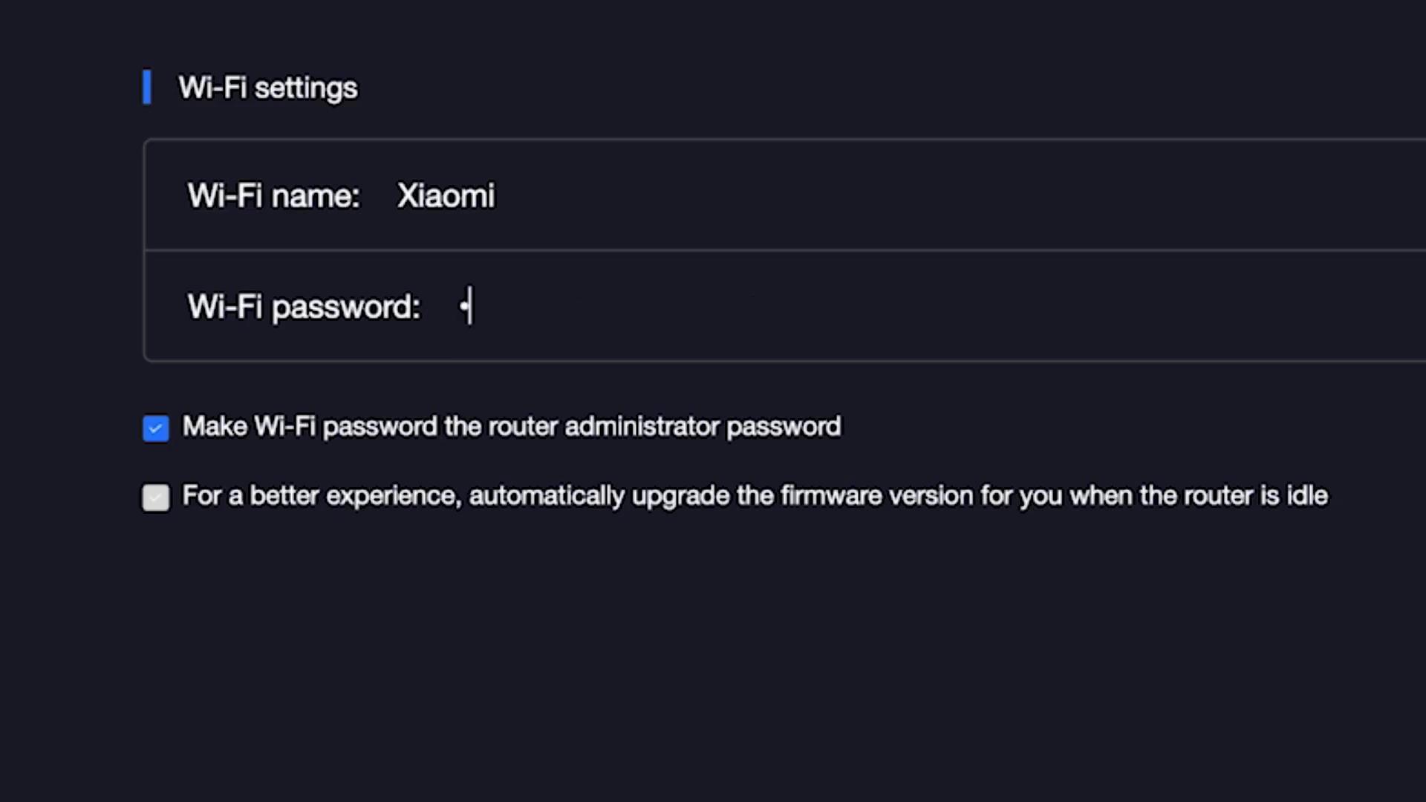
type("4567890")
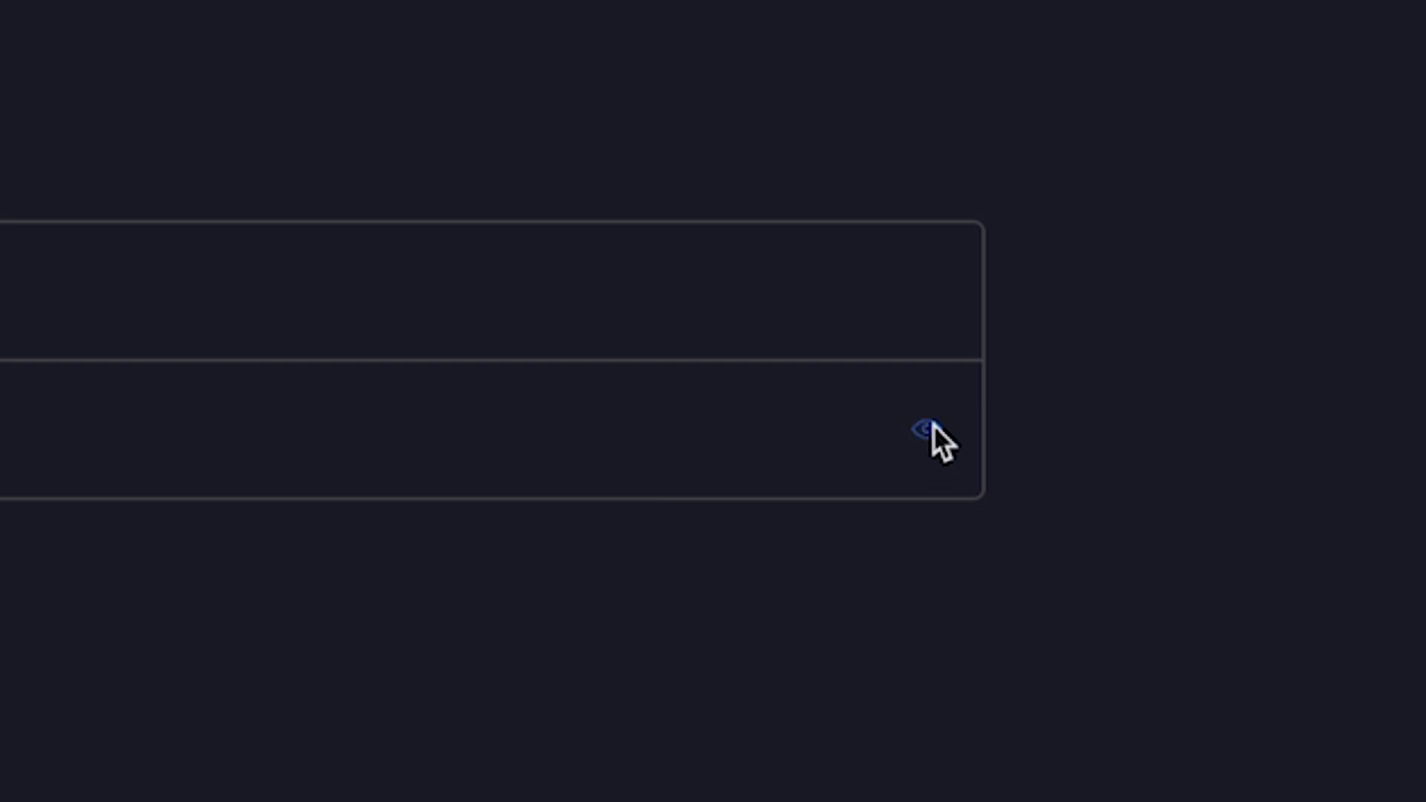
left_click(932, 427)
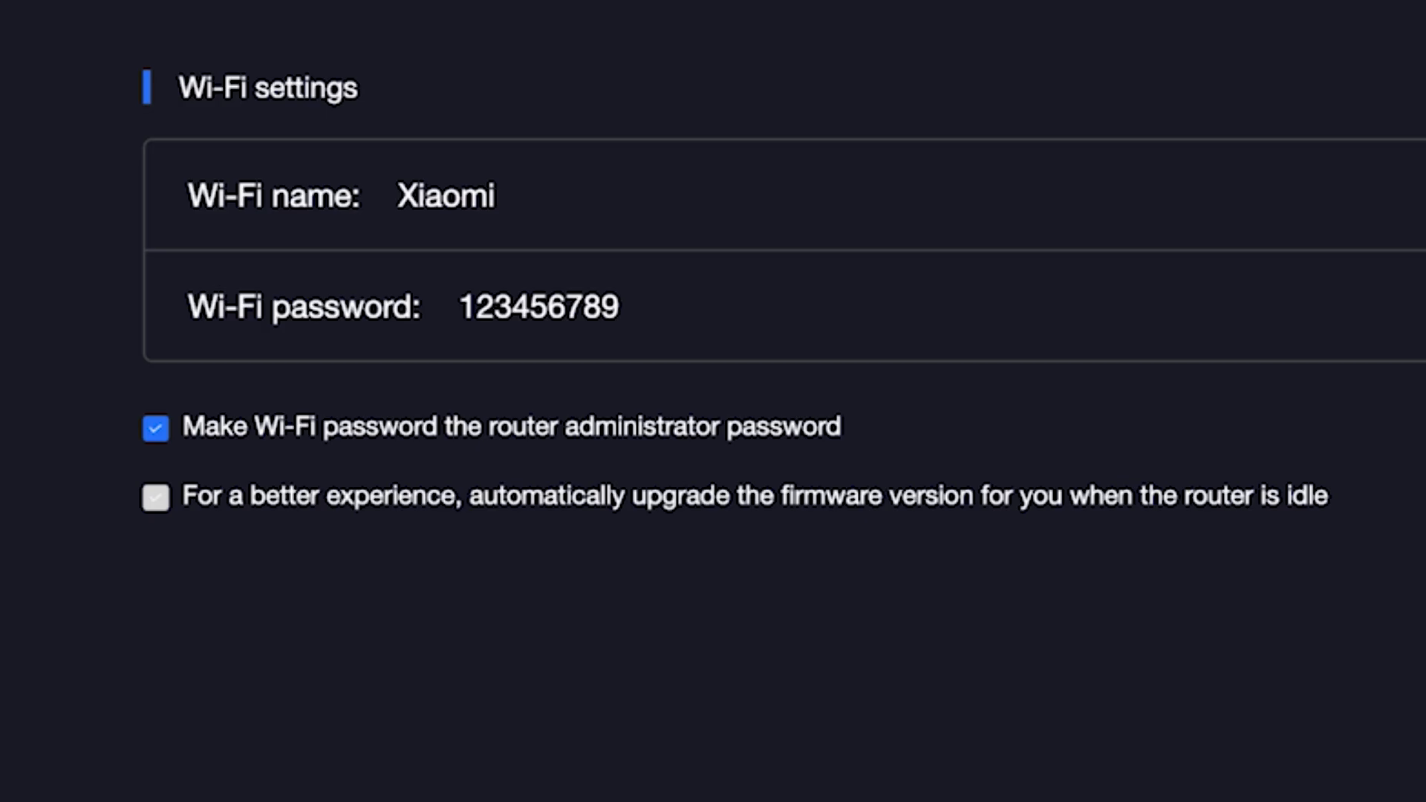
left_click(1425, 306)
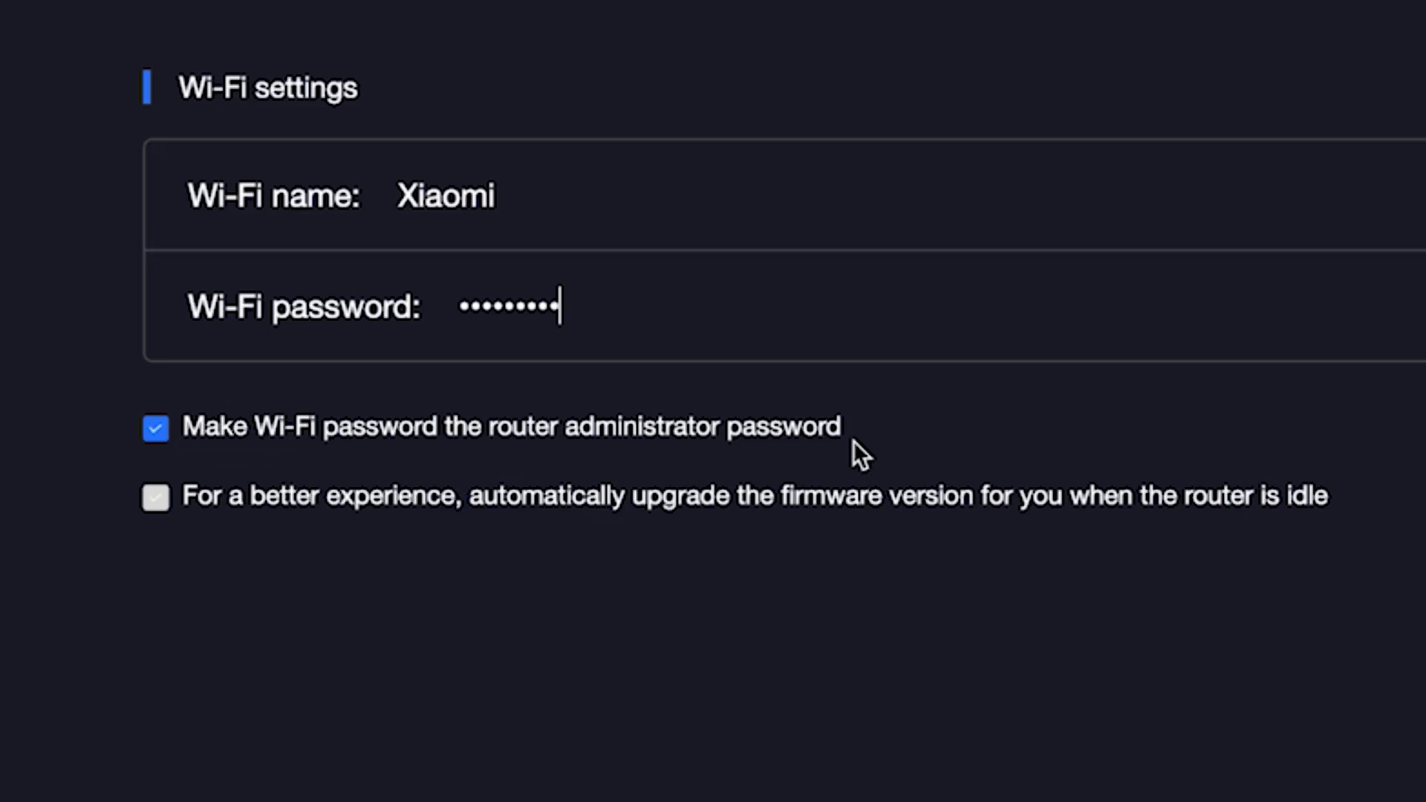
- Set a separate administrator password, enable idle-time firmware auto-upgrades, and continue
left_click(163, 430)
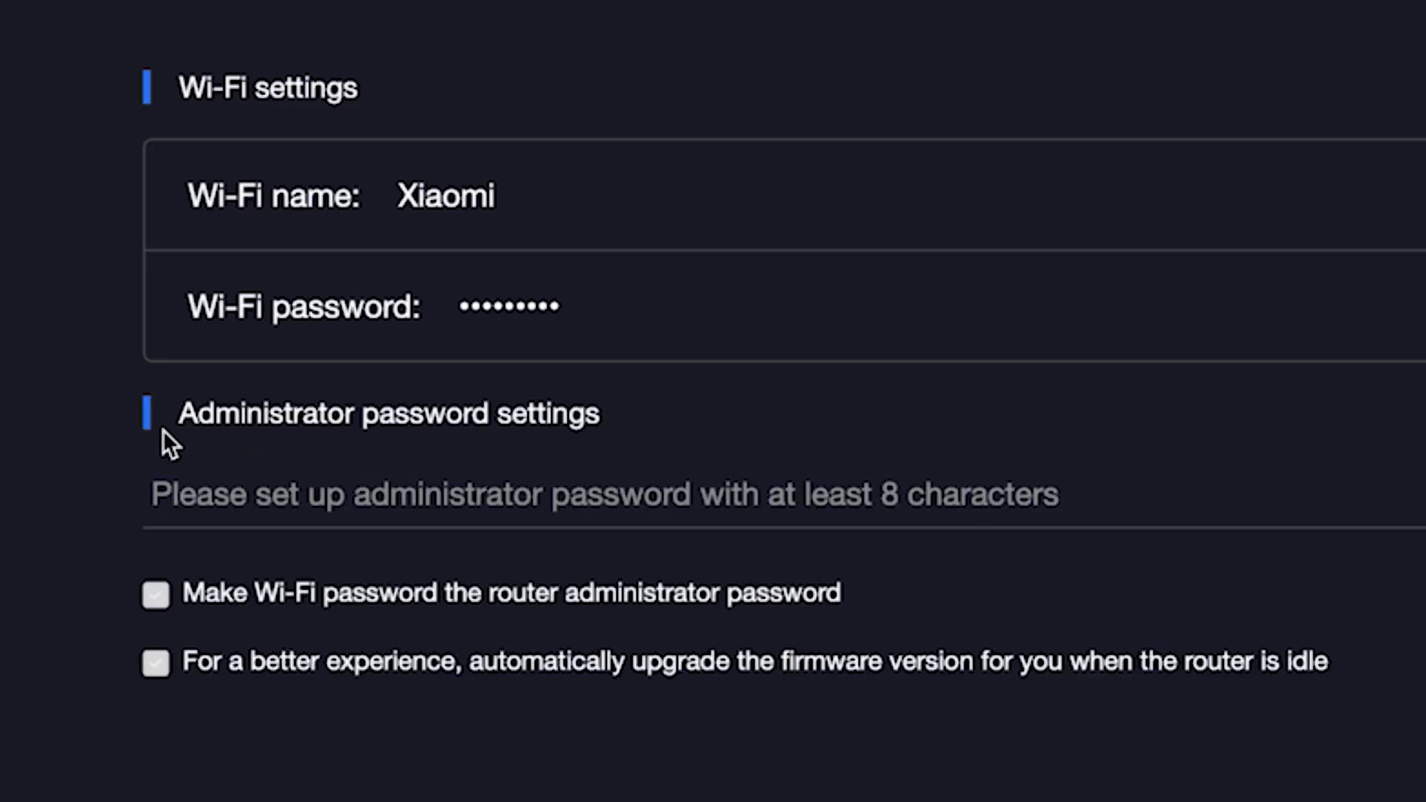
left_click(251, 496)
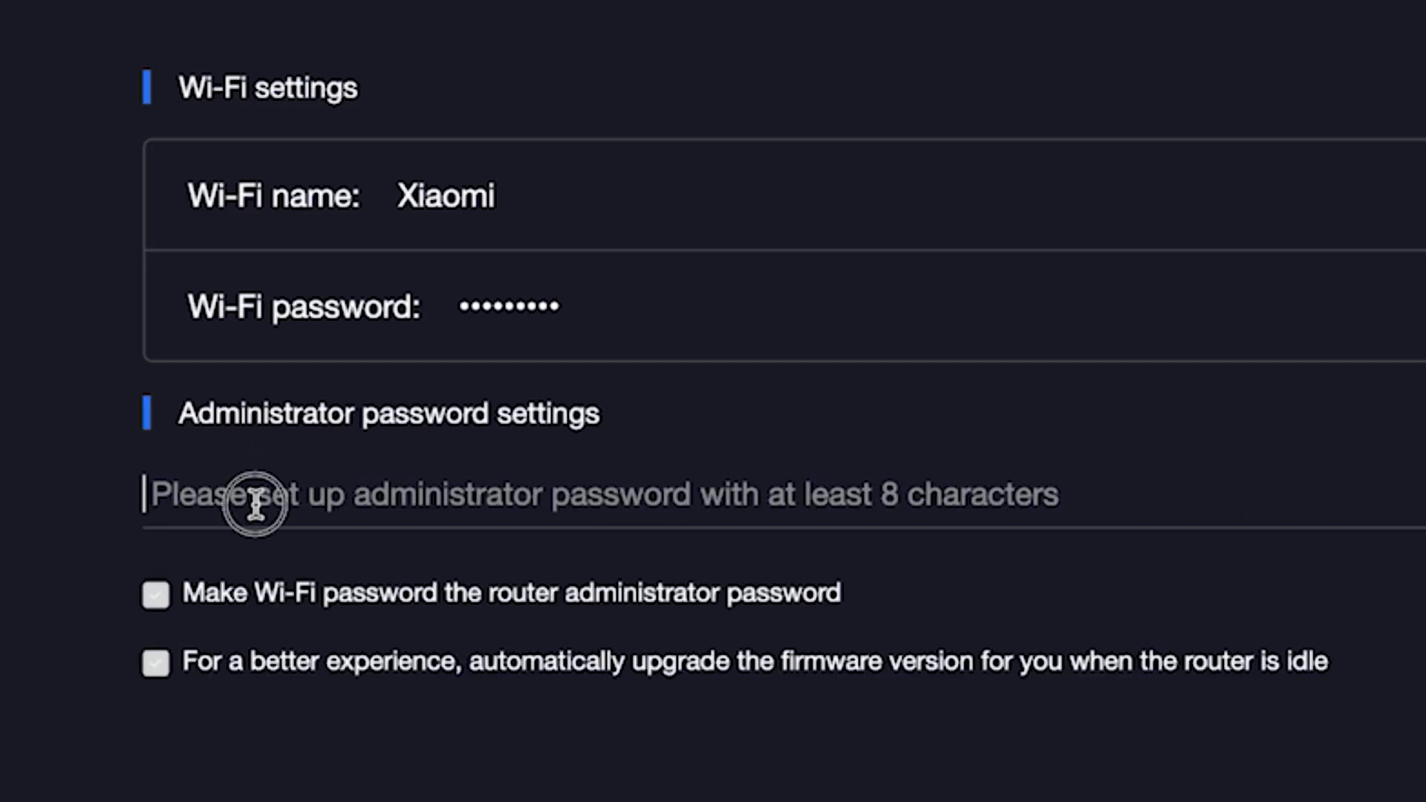
left_click(326, 497)
type("••••")
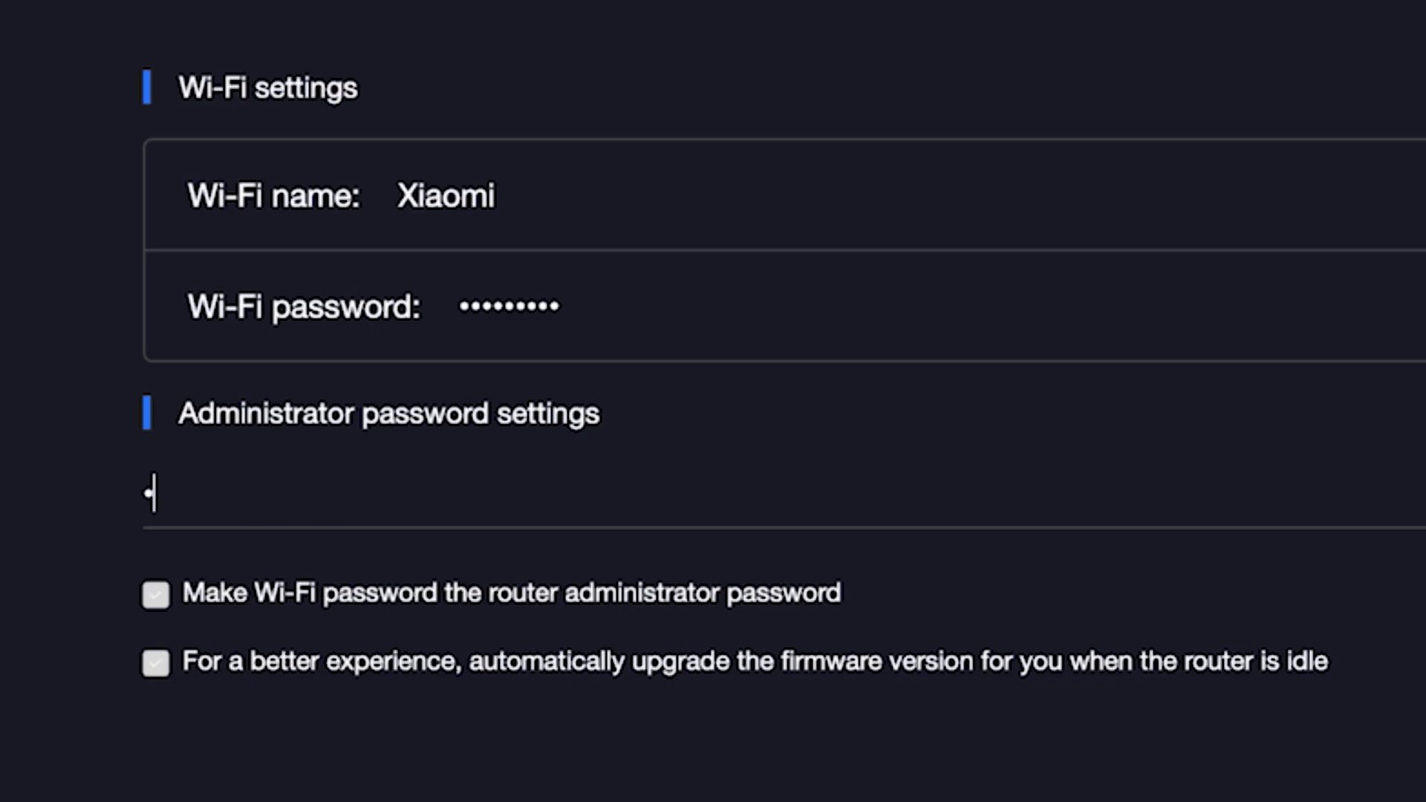
type("••••")
left_click(147, 663)
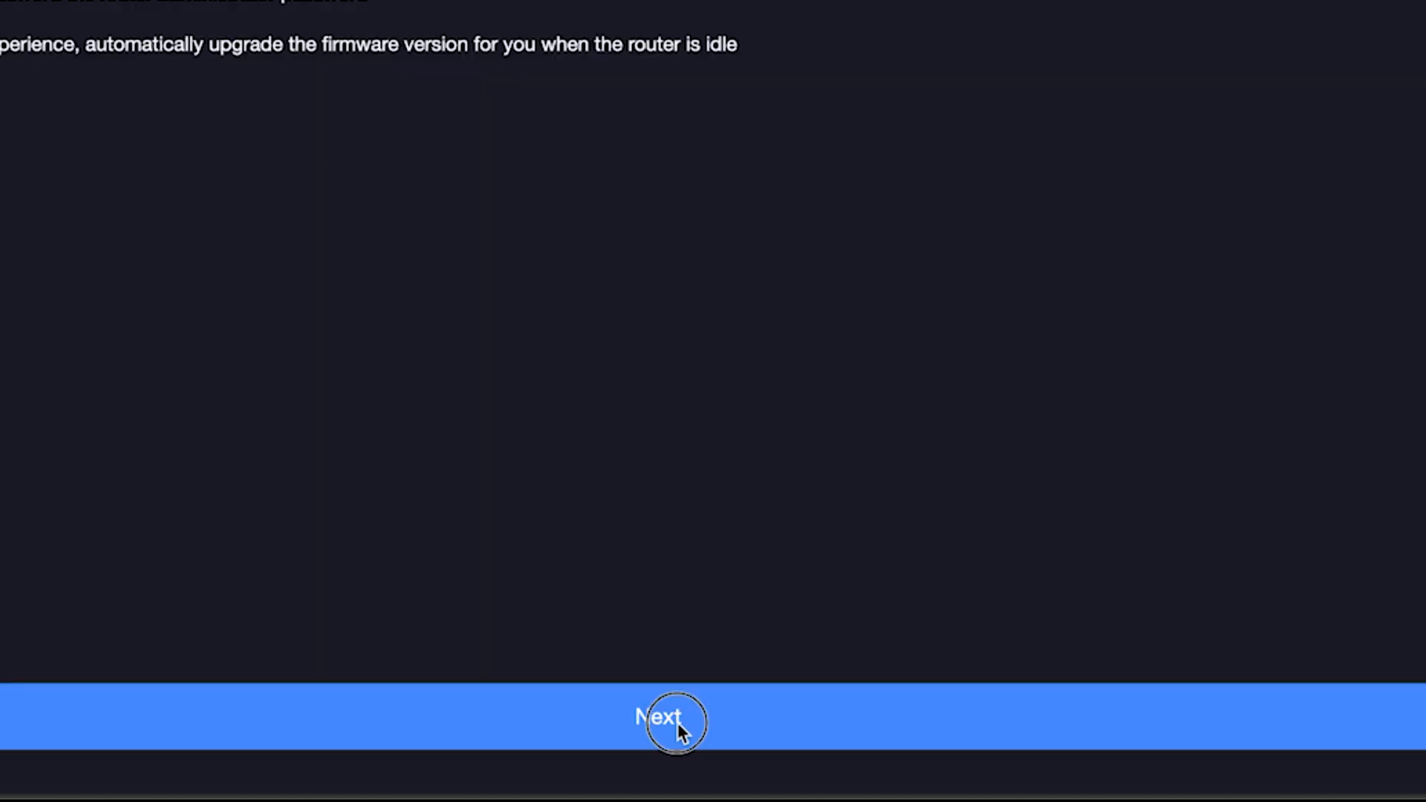
left_click(678, 726)
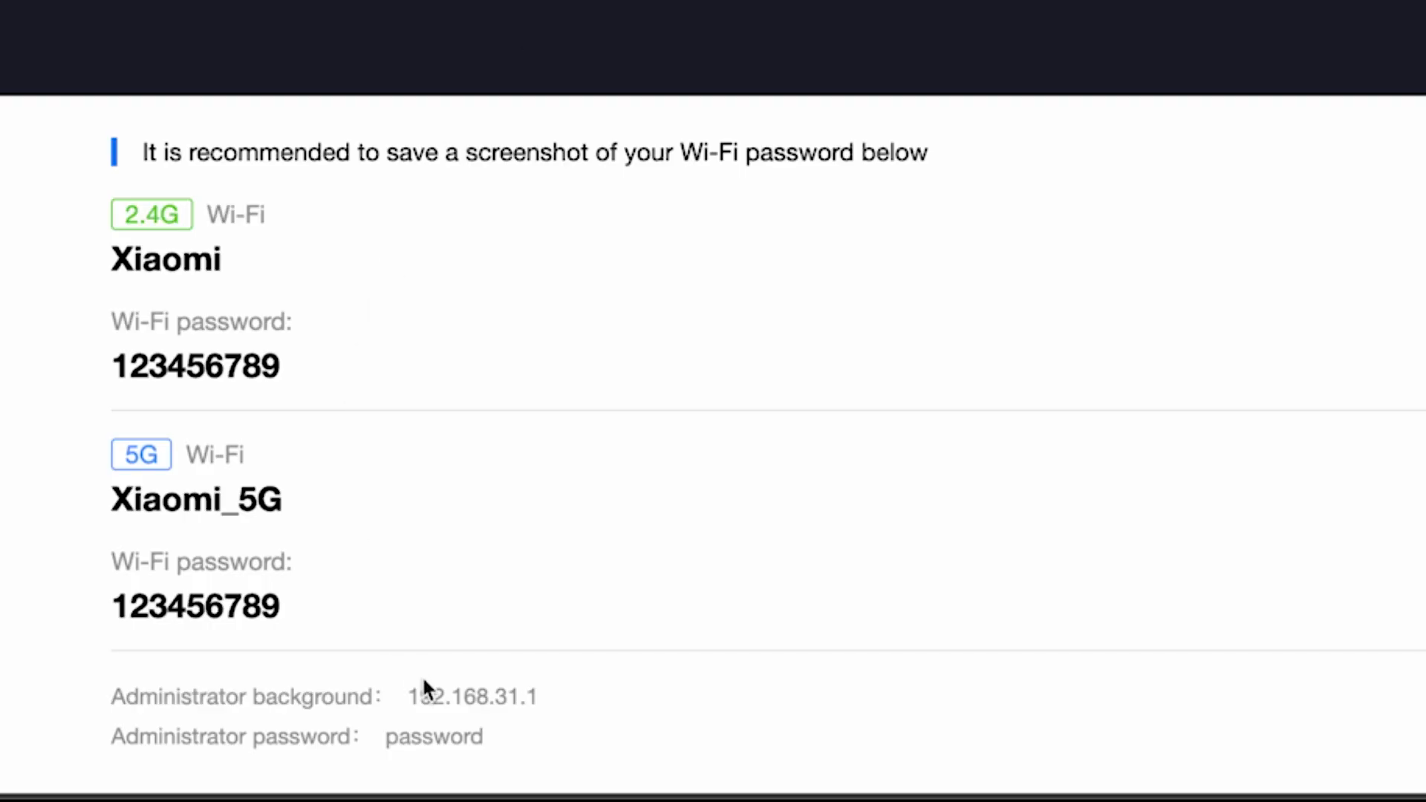
- Open 192.168.31.1 in Edge and log in with the admin password
left_click(402, 695)
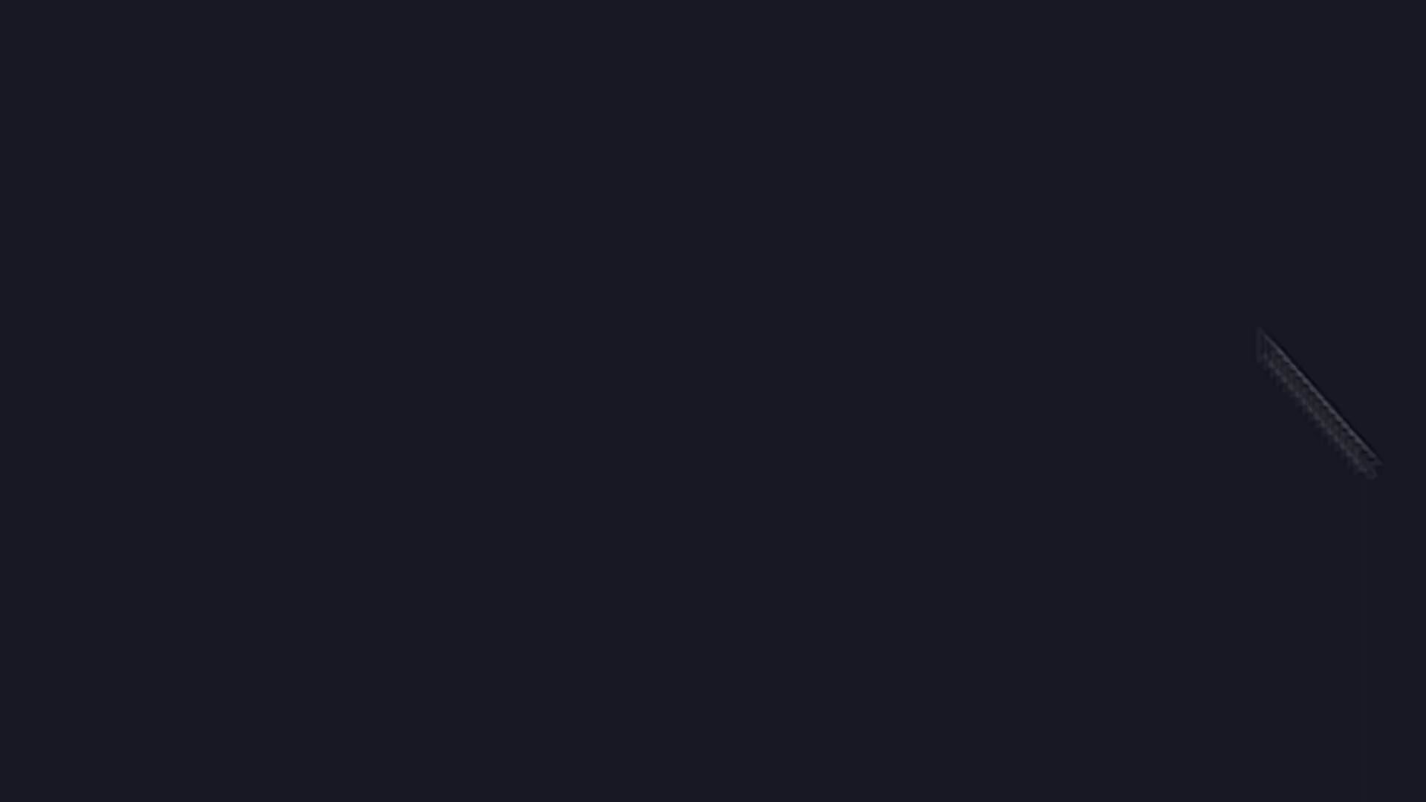
type("1")
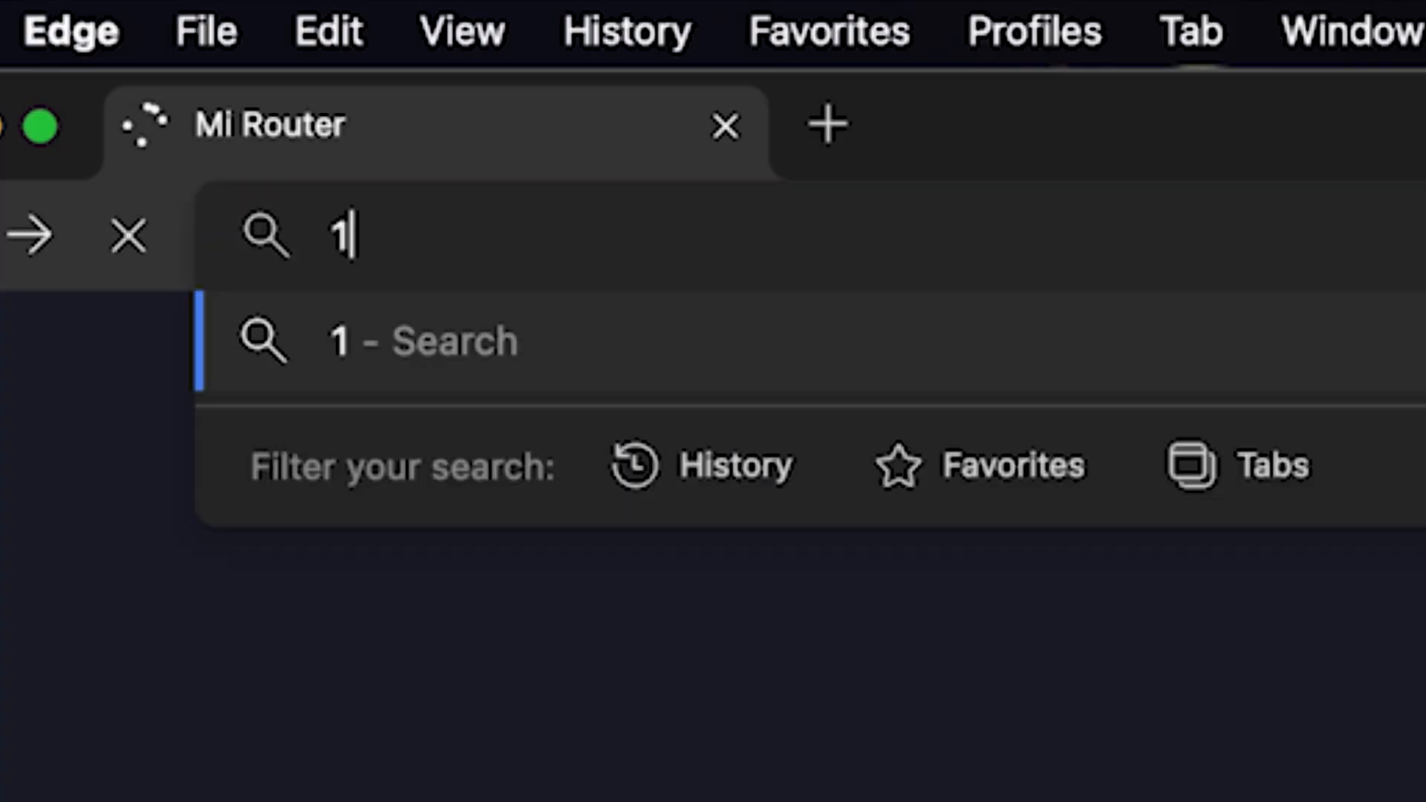
type("92.168.31.1")
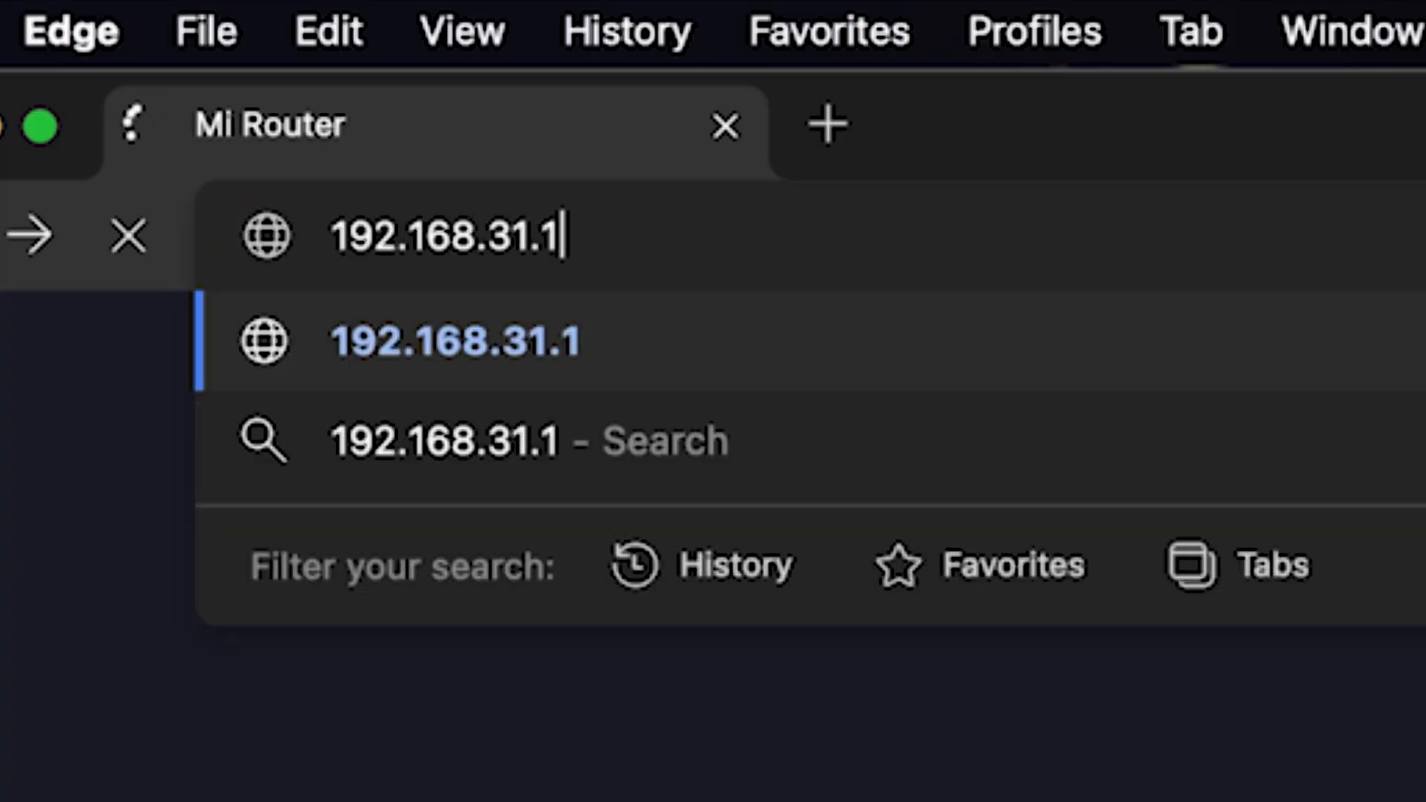
key("Return")
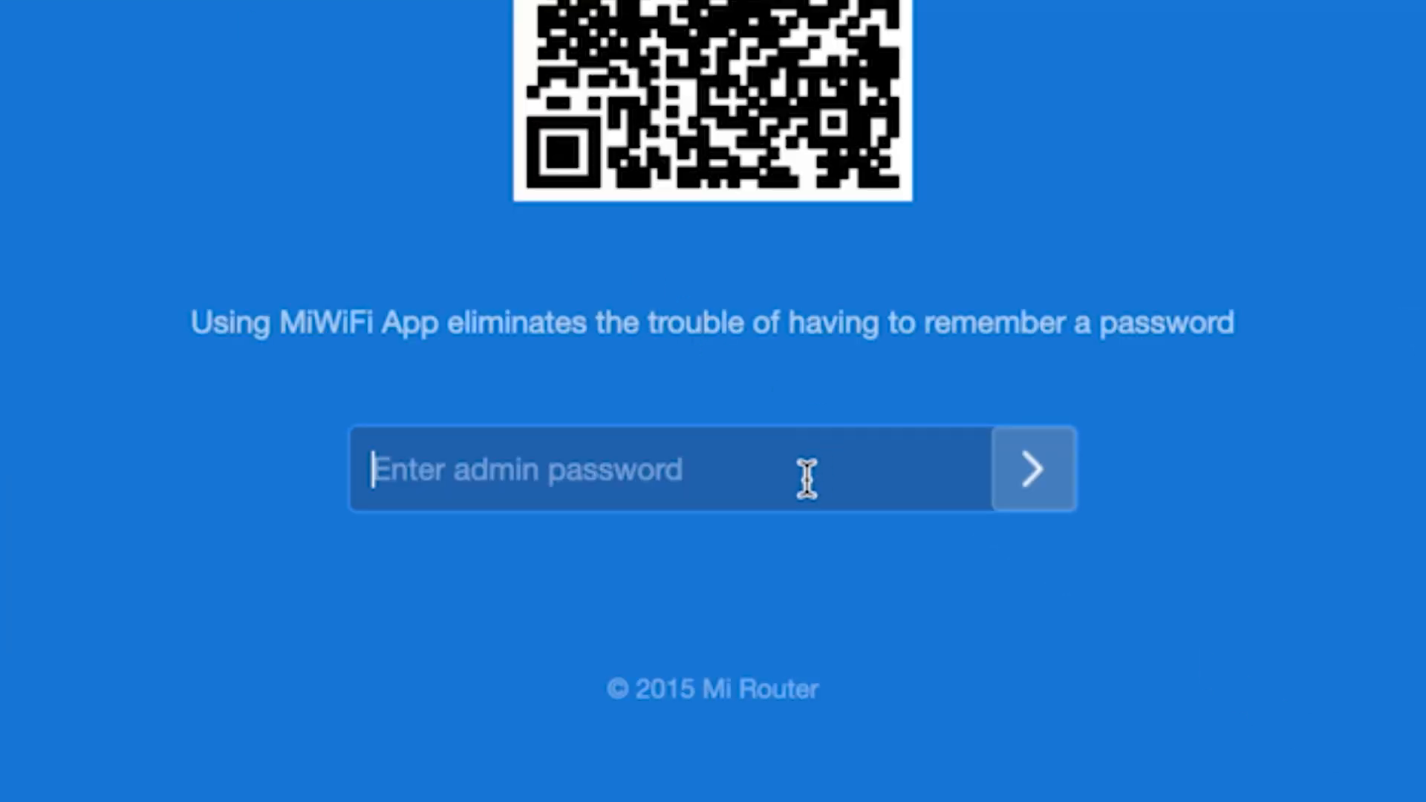
type("•••••••••")
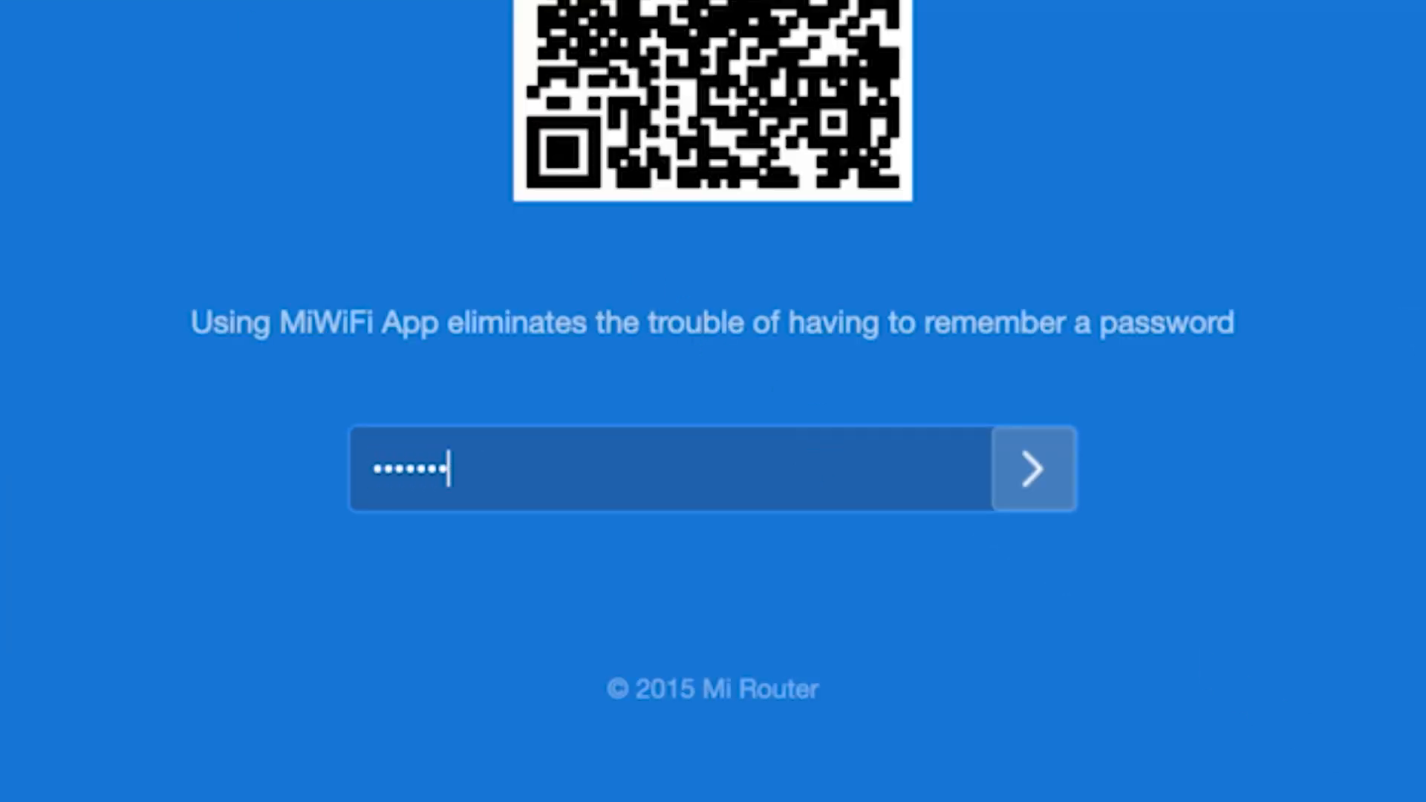
left_click(1032, 468)
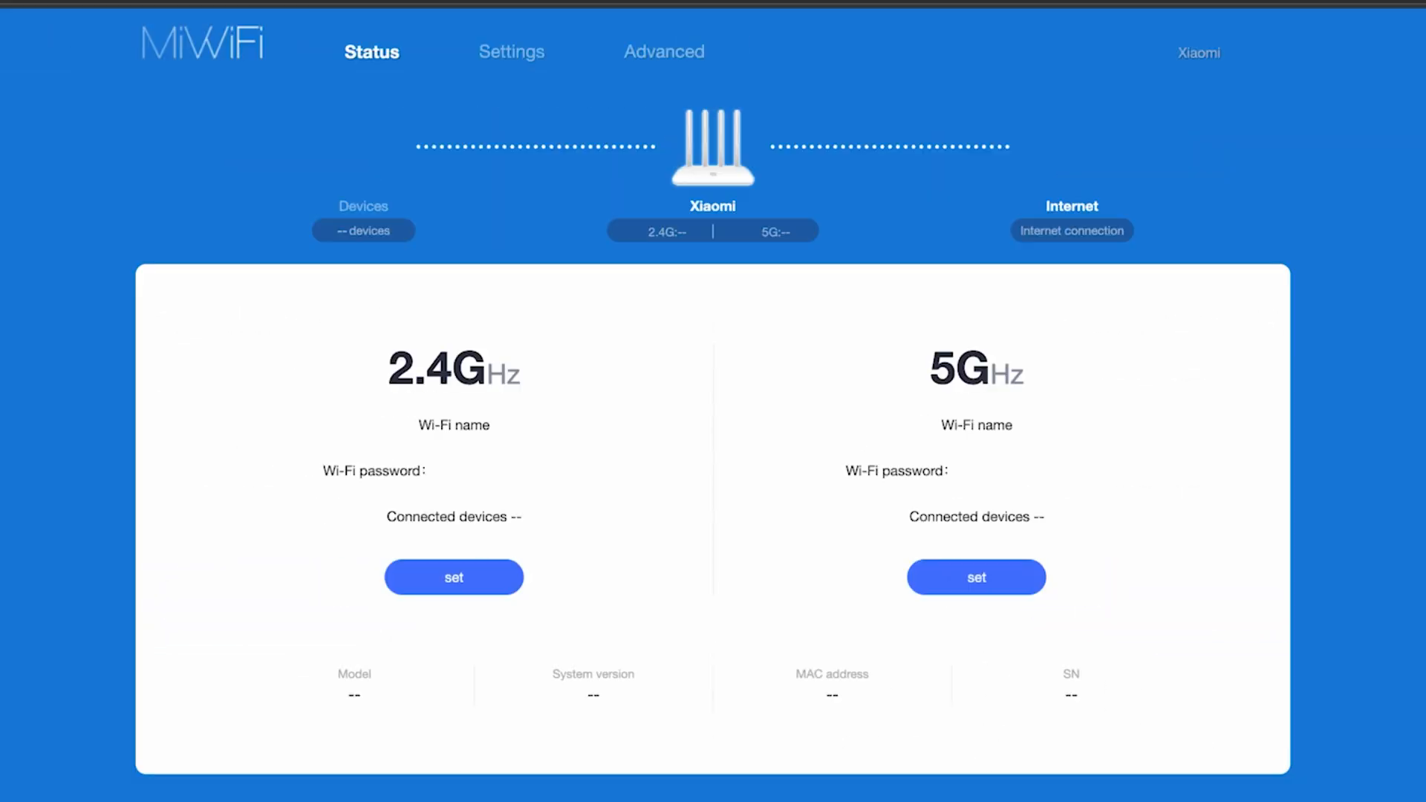
- Reboot the router from the Xiaomi menu and confirm with OK
left_click(1360, 511)
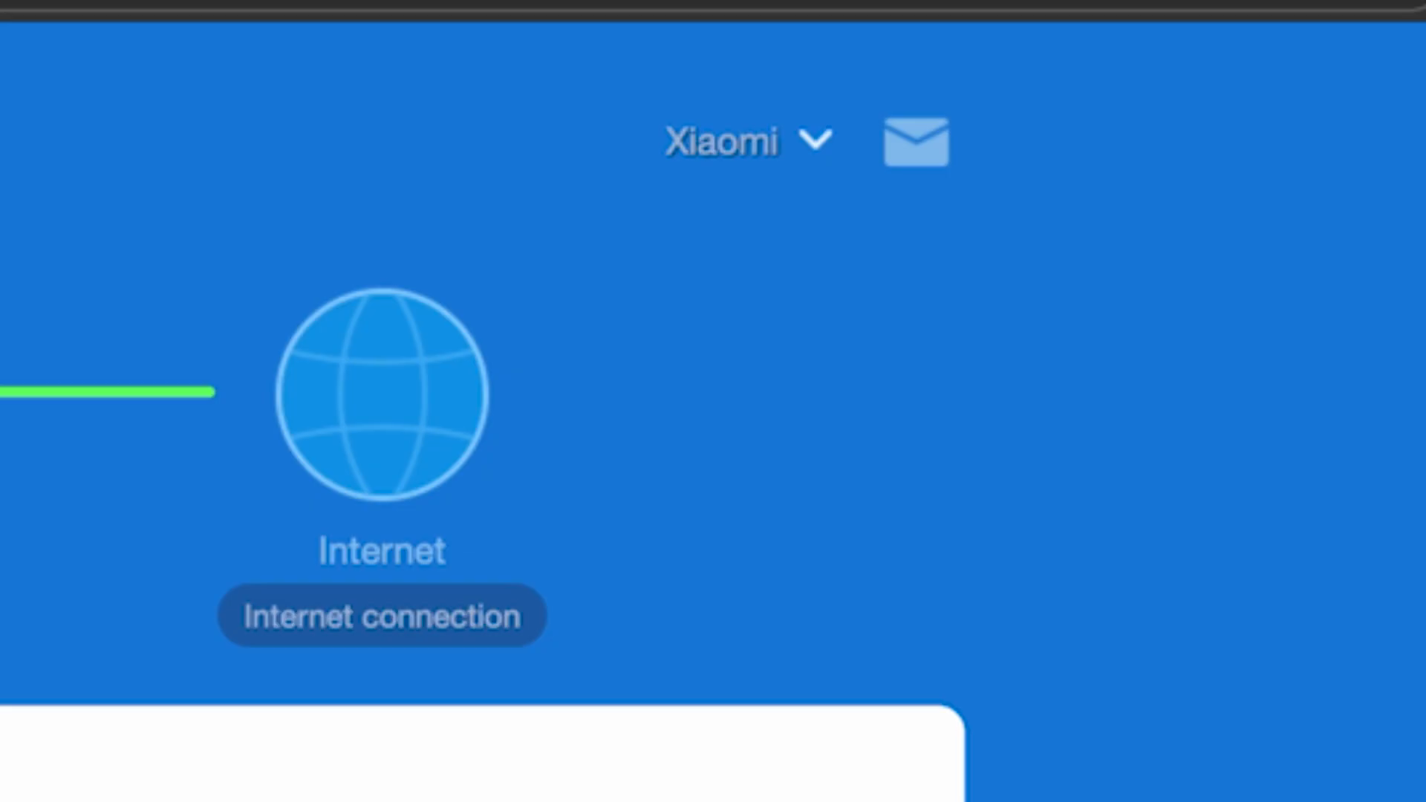
left_click(817, 143)
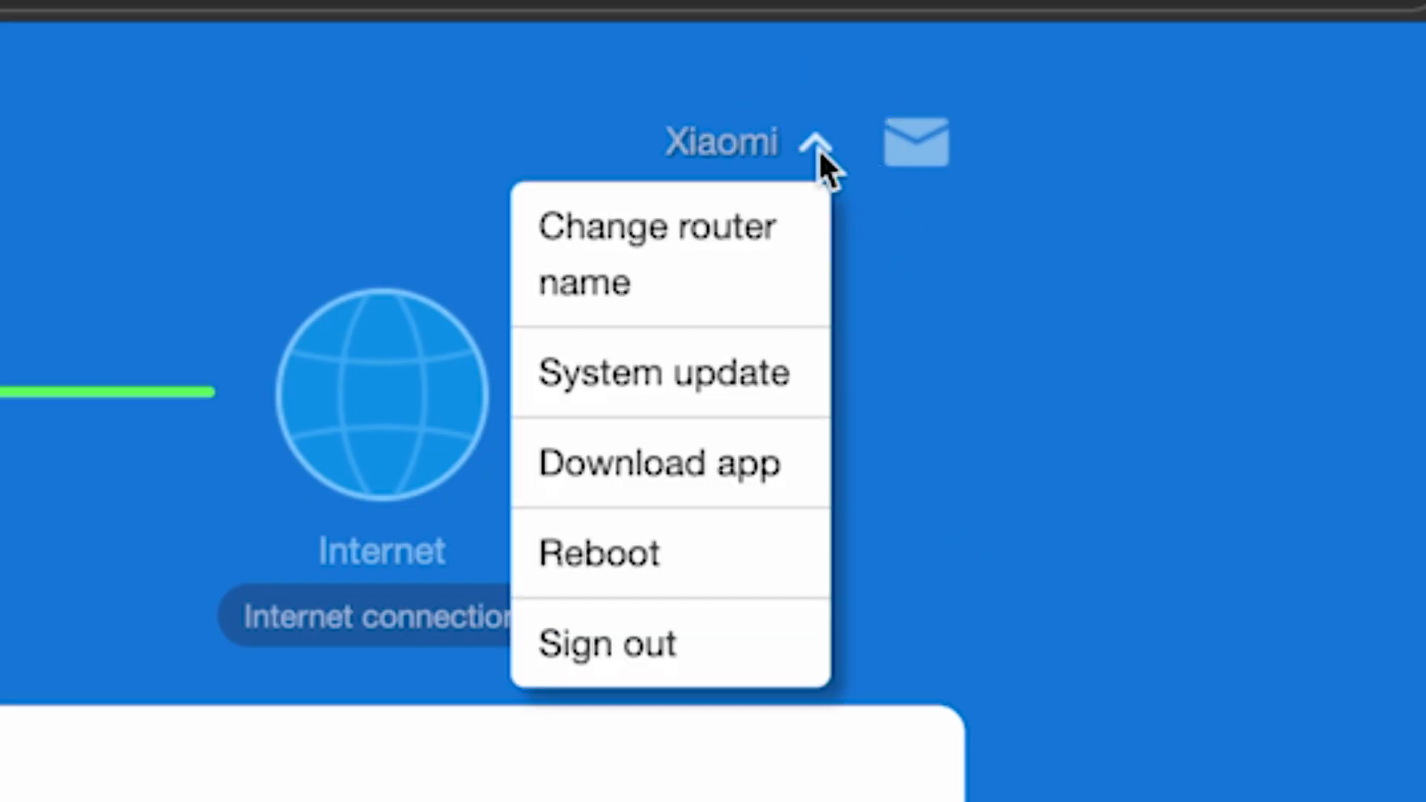
left_click(657, 565)
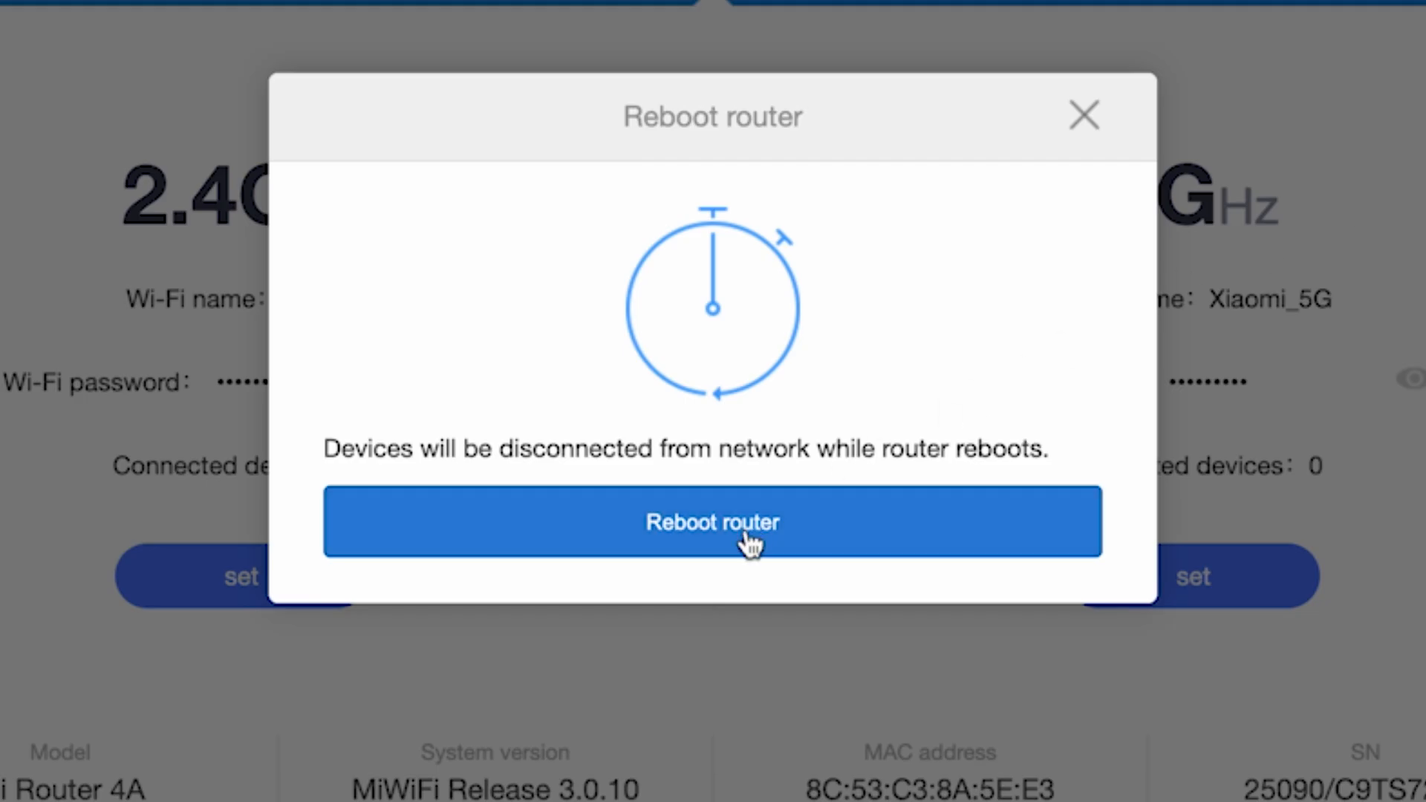
left_click(748, 542)
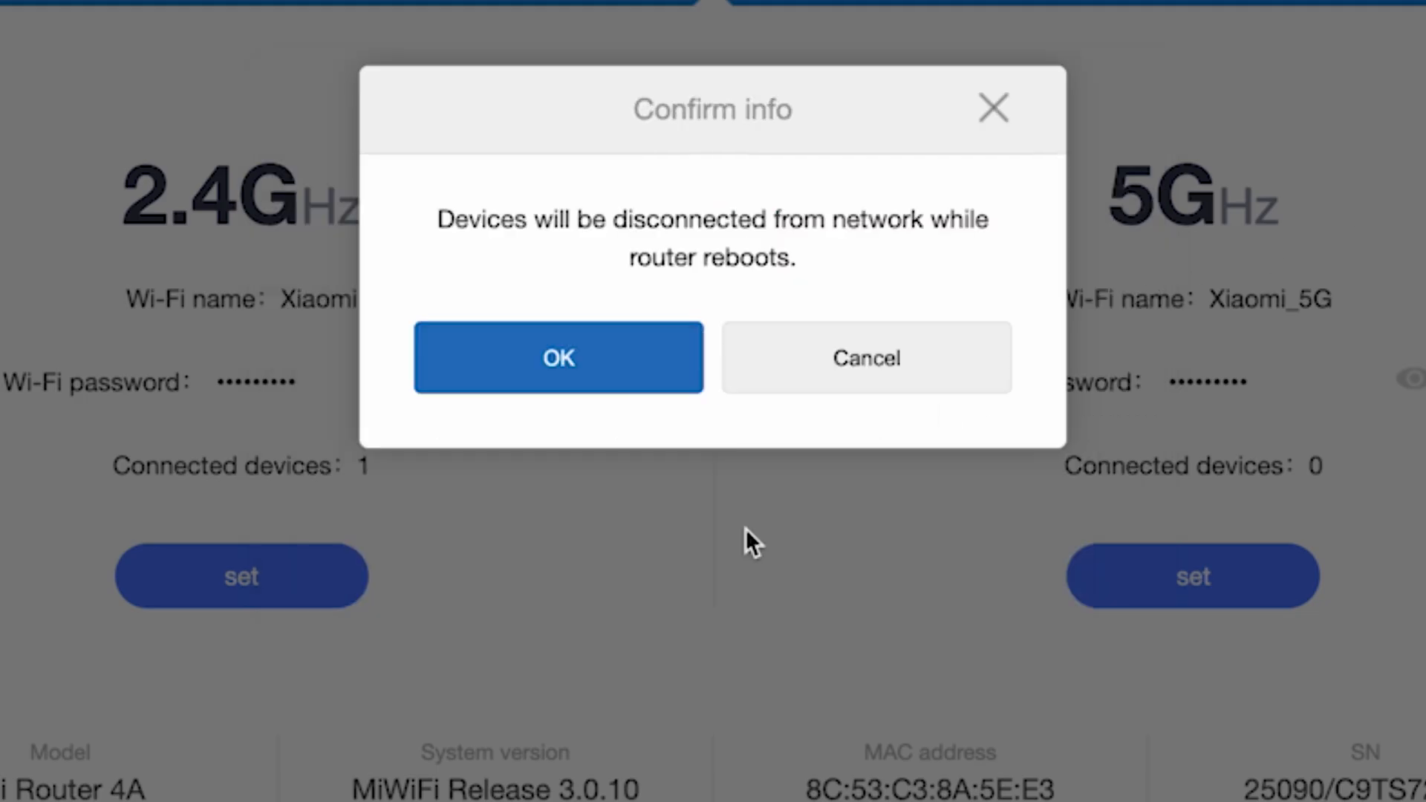
left_click(598, 360)
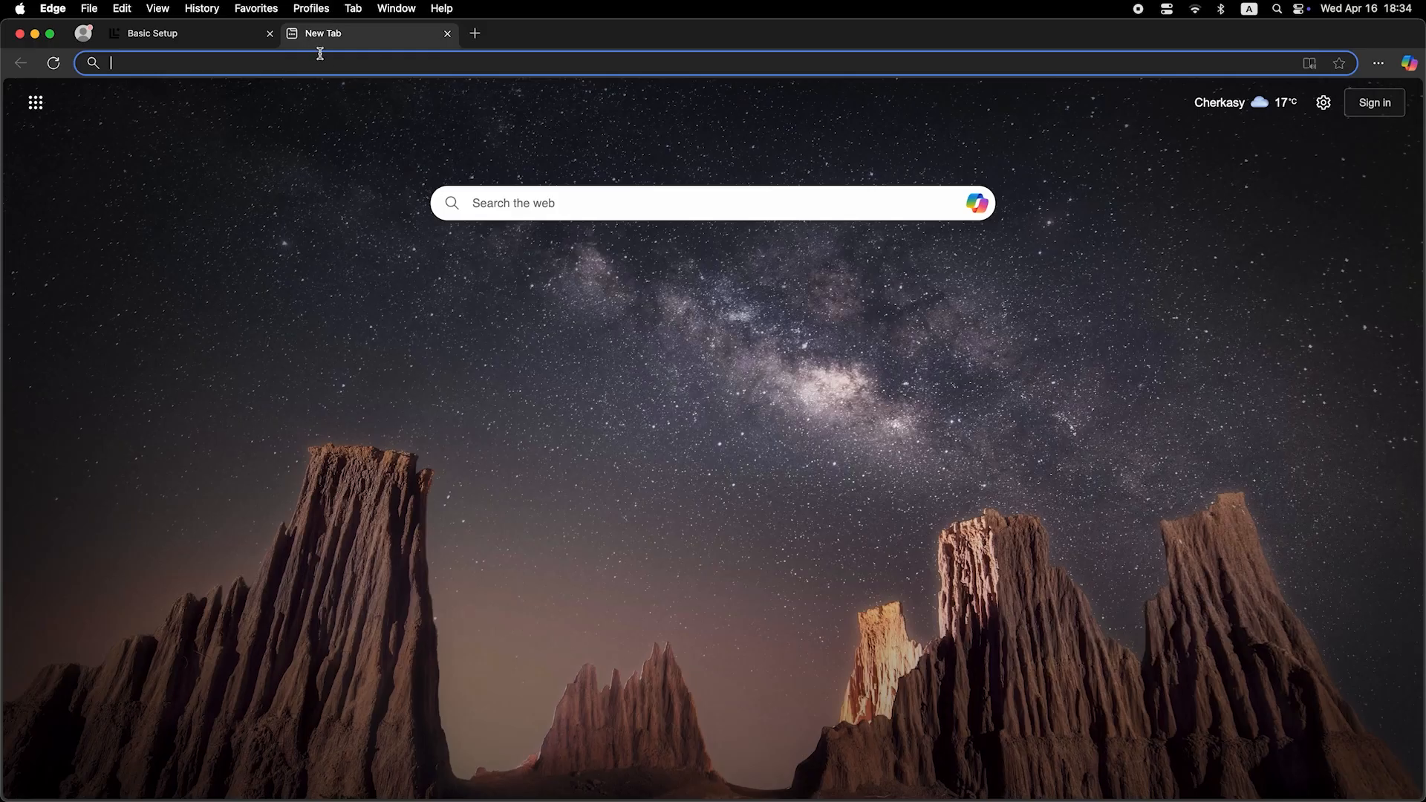
- Search for 'dfdfdfdf' in Edge to test the internet connection
left_click(325, 66)
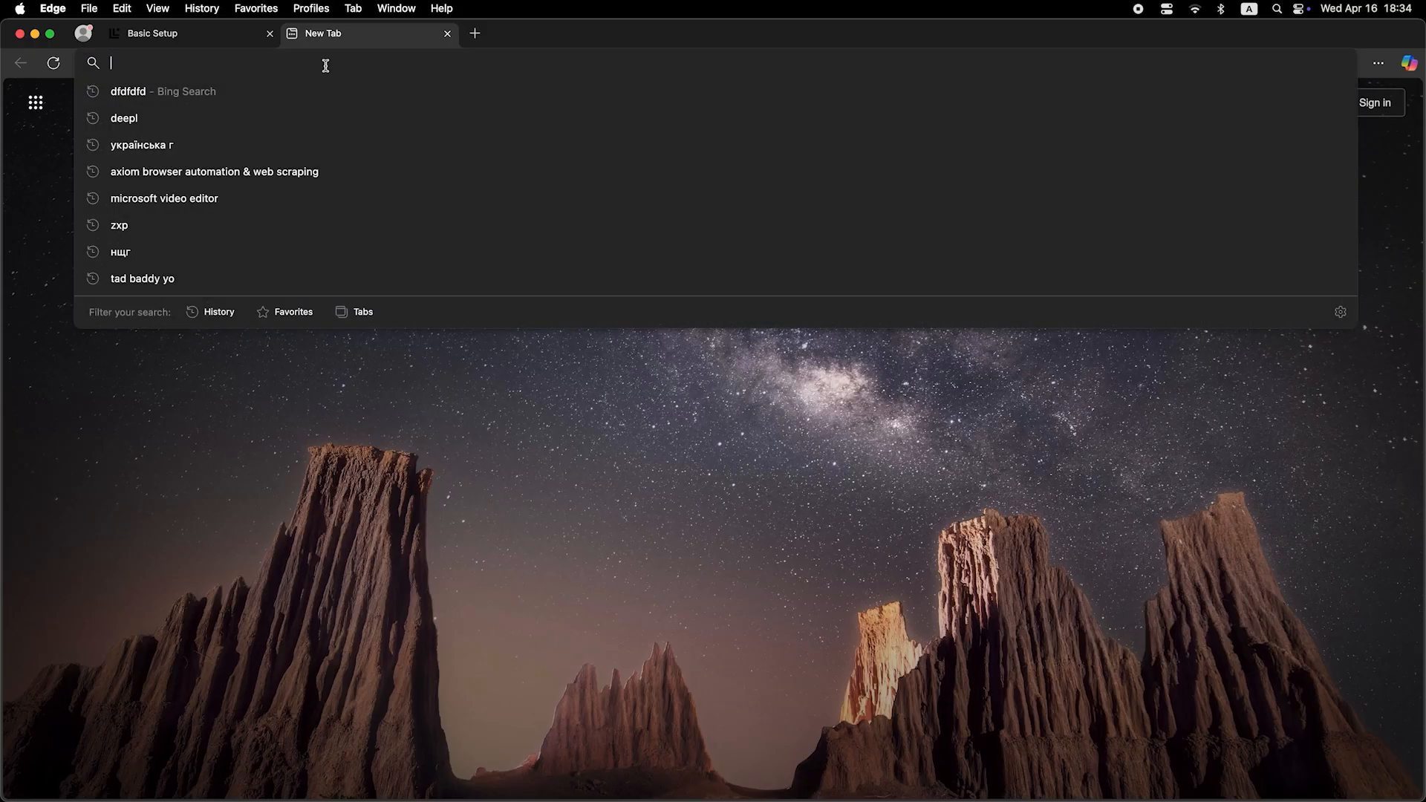
type("dfdfdfdf")
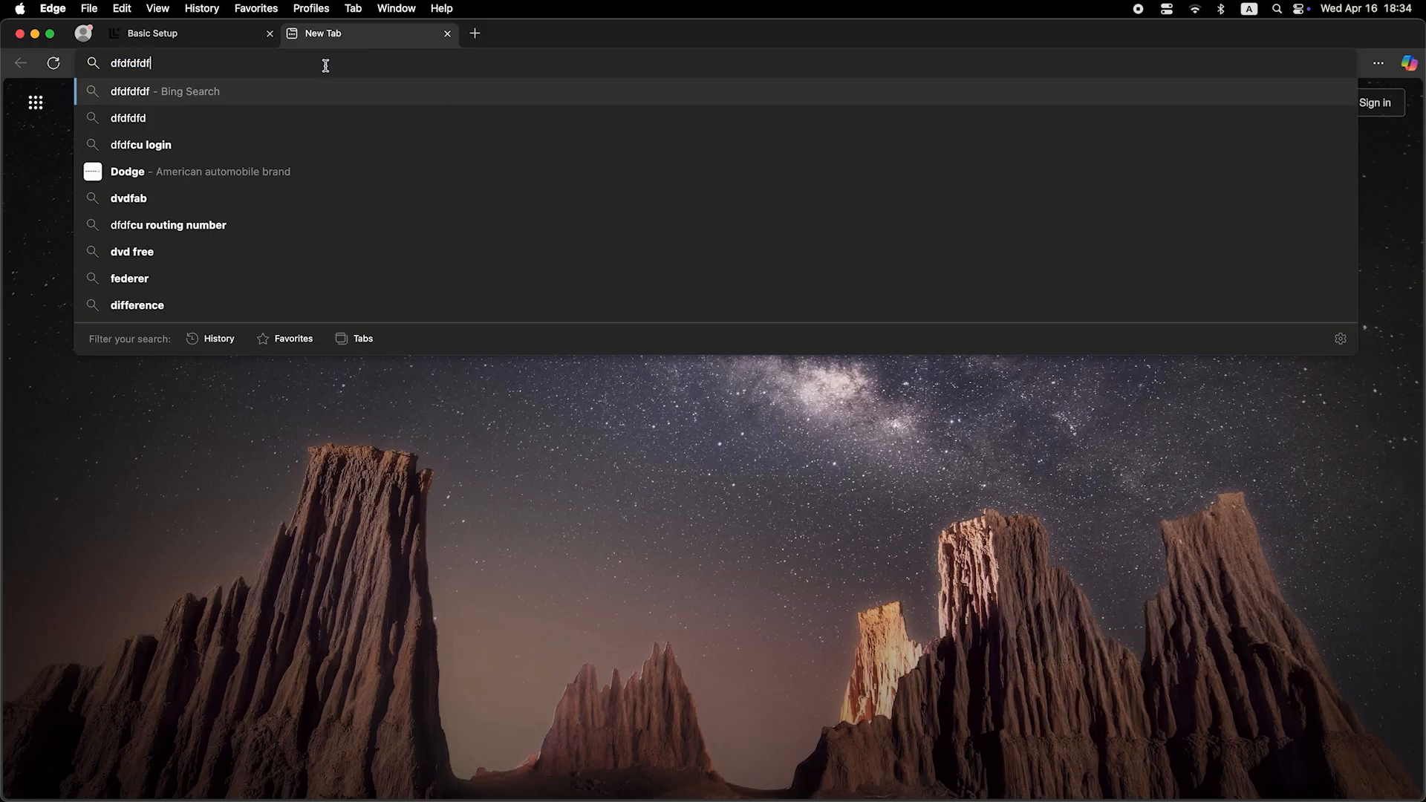
key("Return")
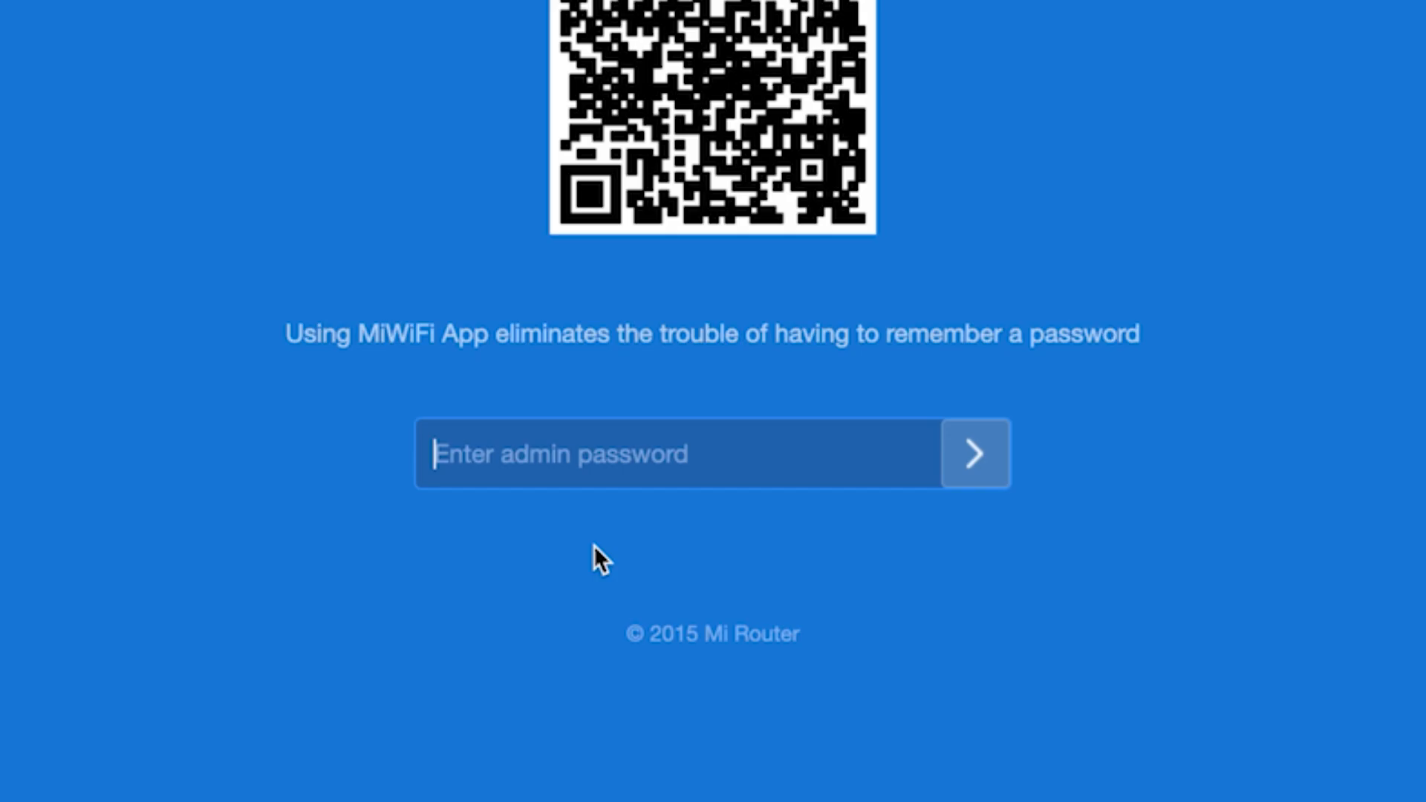
- Log back in with the admin password, decline saving it, and go to Settings
type("a")
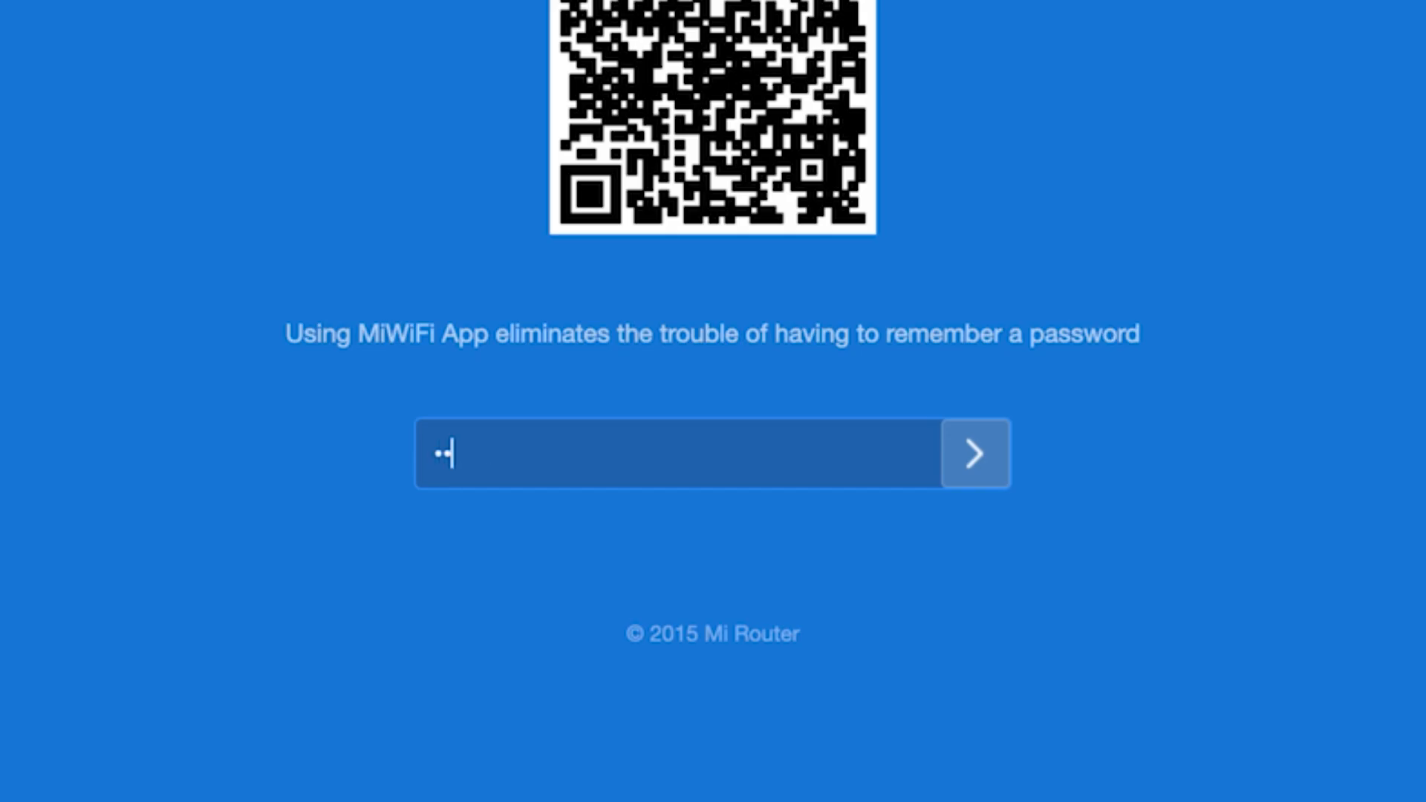
type("aaaaaaa")
left_click(969, 430)
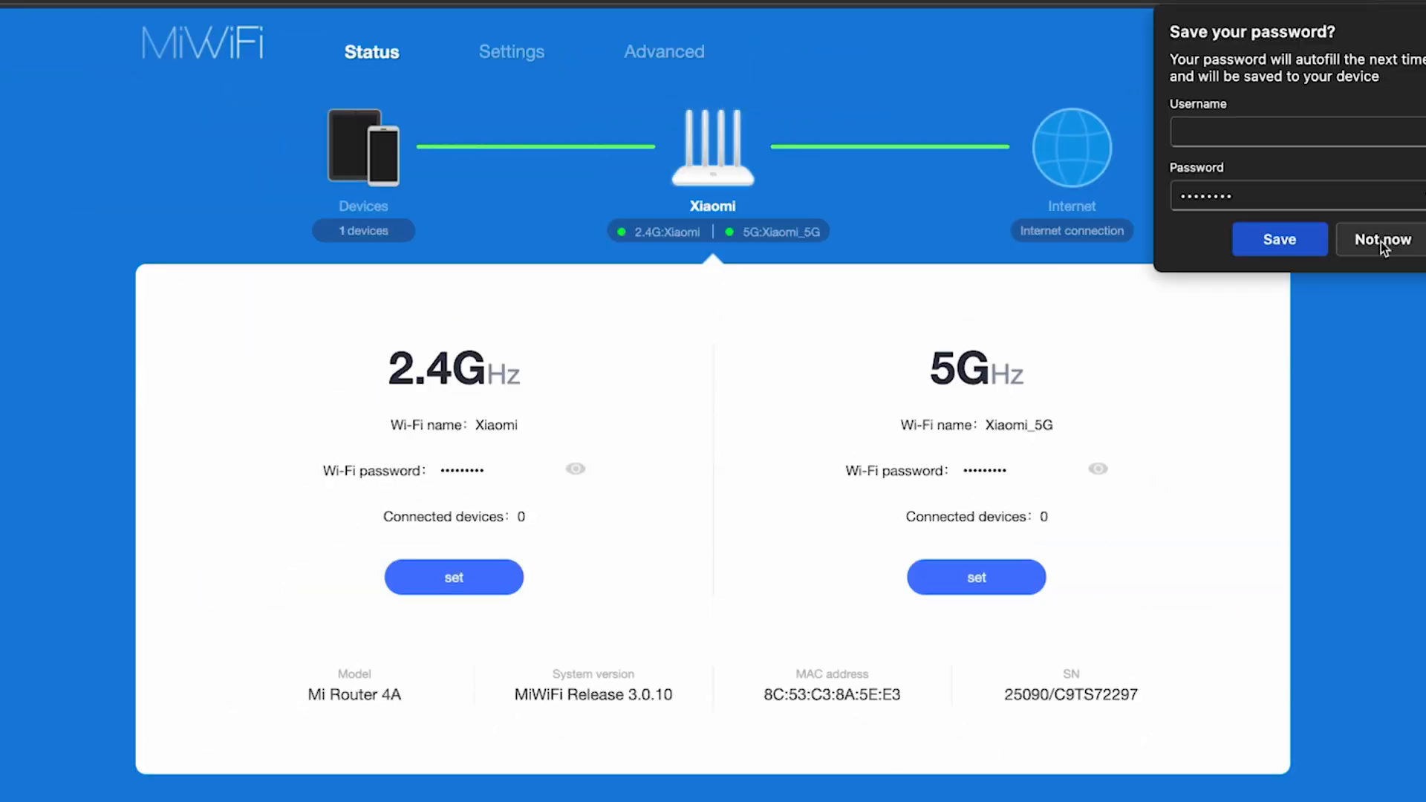
left_click(1383, 249)
left_click(523, 47)
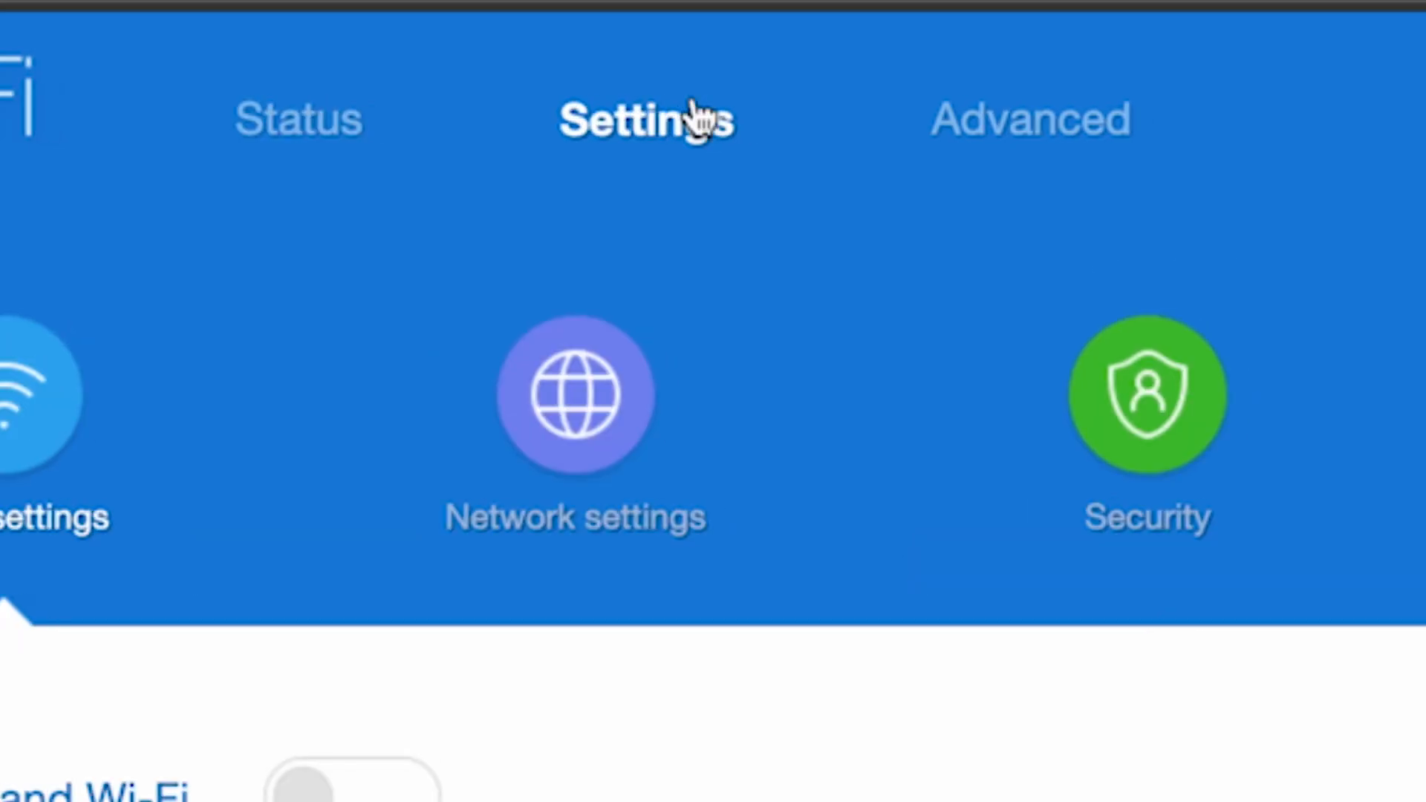
- Clone MAC address C8:A3:62:B0:D2:58 in Network settings and close the 'Set successfully' notice
left_click(566, 410)
scroll(680, 208, "down", 10)
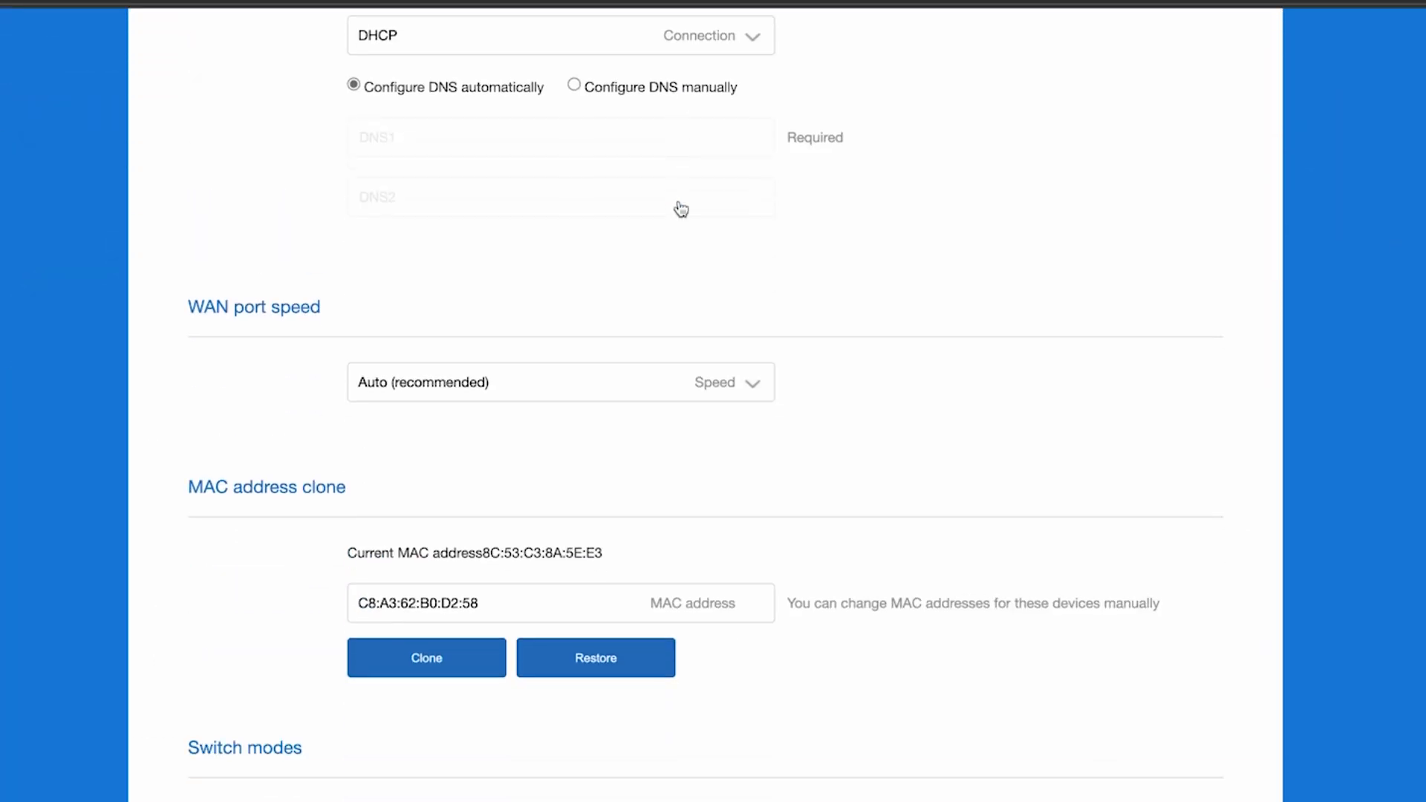
scroll(679, 207, "down", 1)
scroll(679, 204, "down", 2)
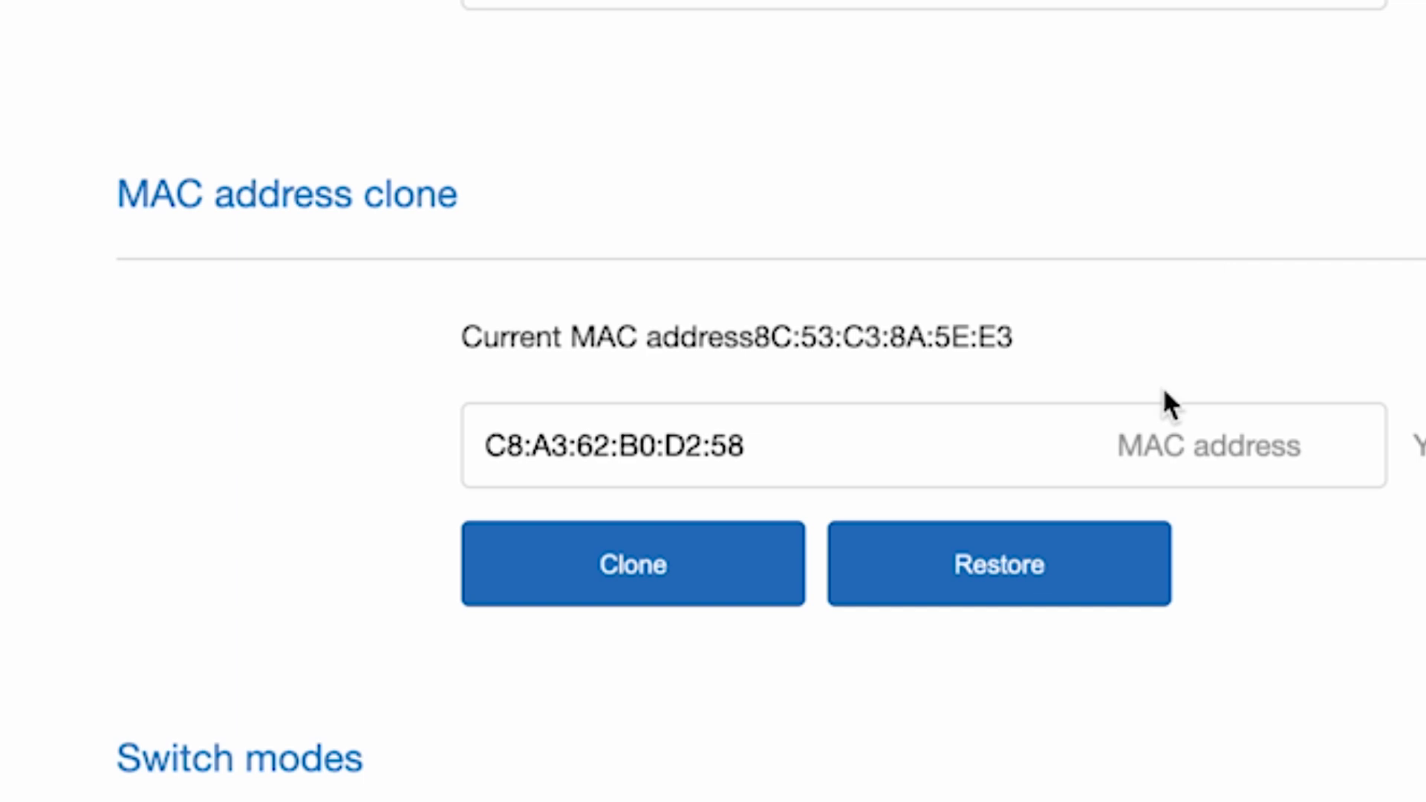
left_click(634, 565)
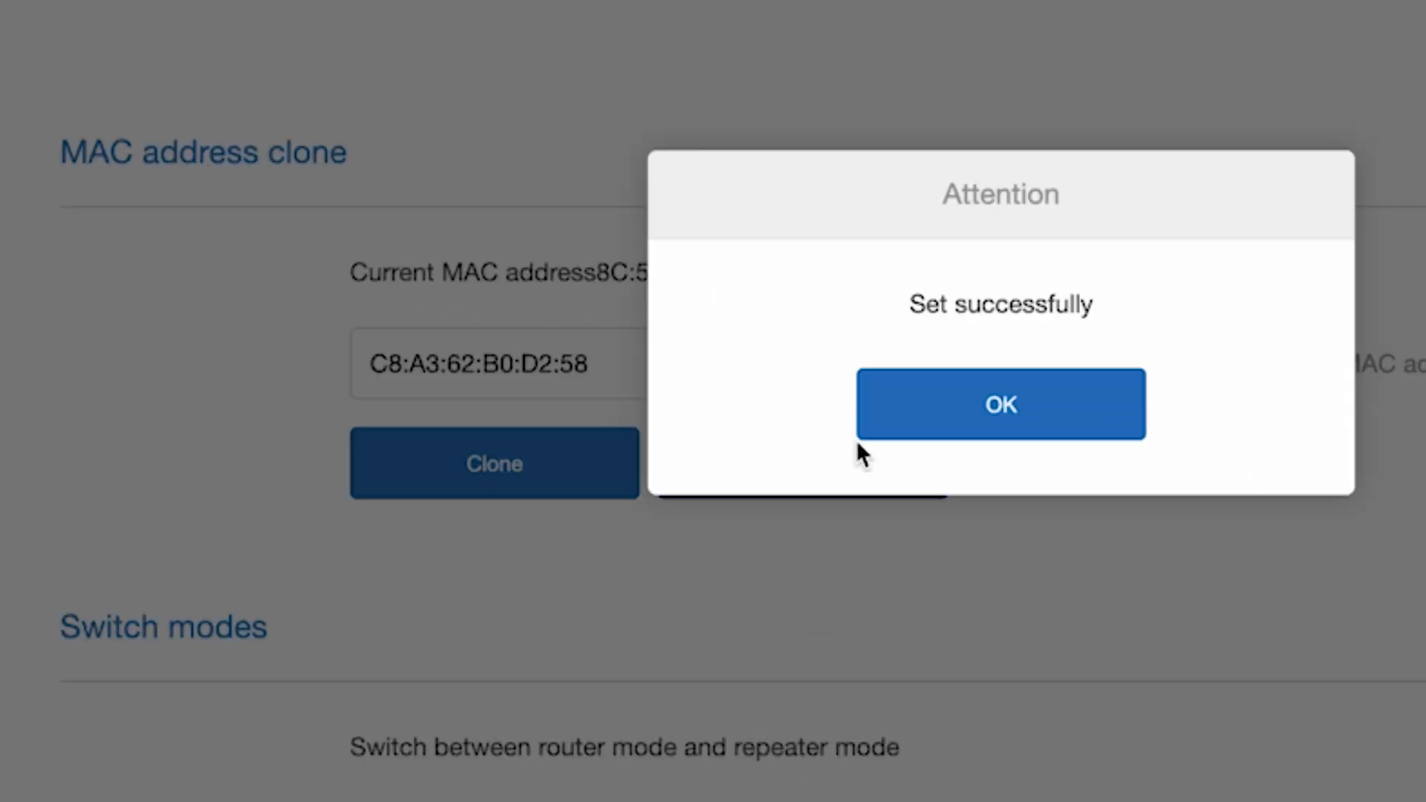
left_click(1034, 404)
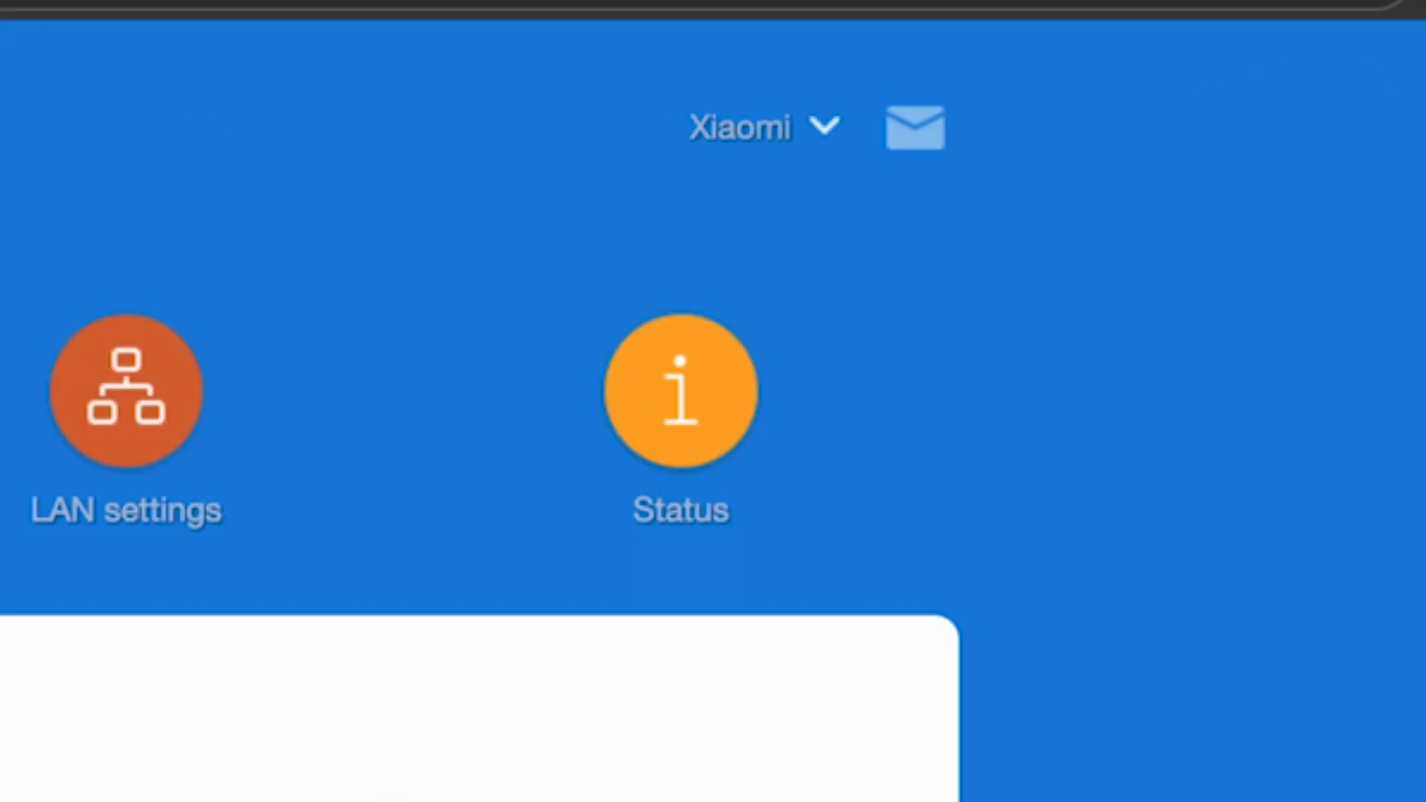
- Reboot the router again from the Xiaomi menu and confirm the restart
left_click(823, 128)
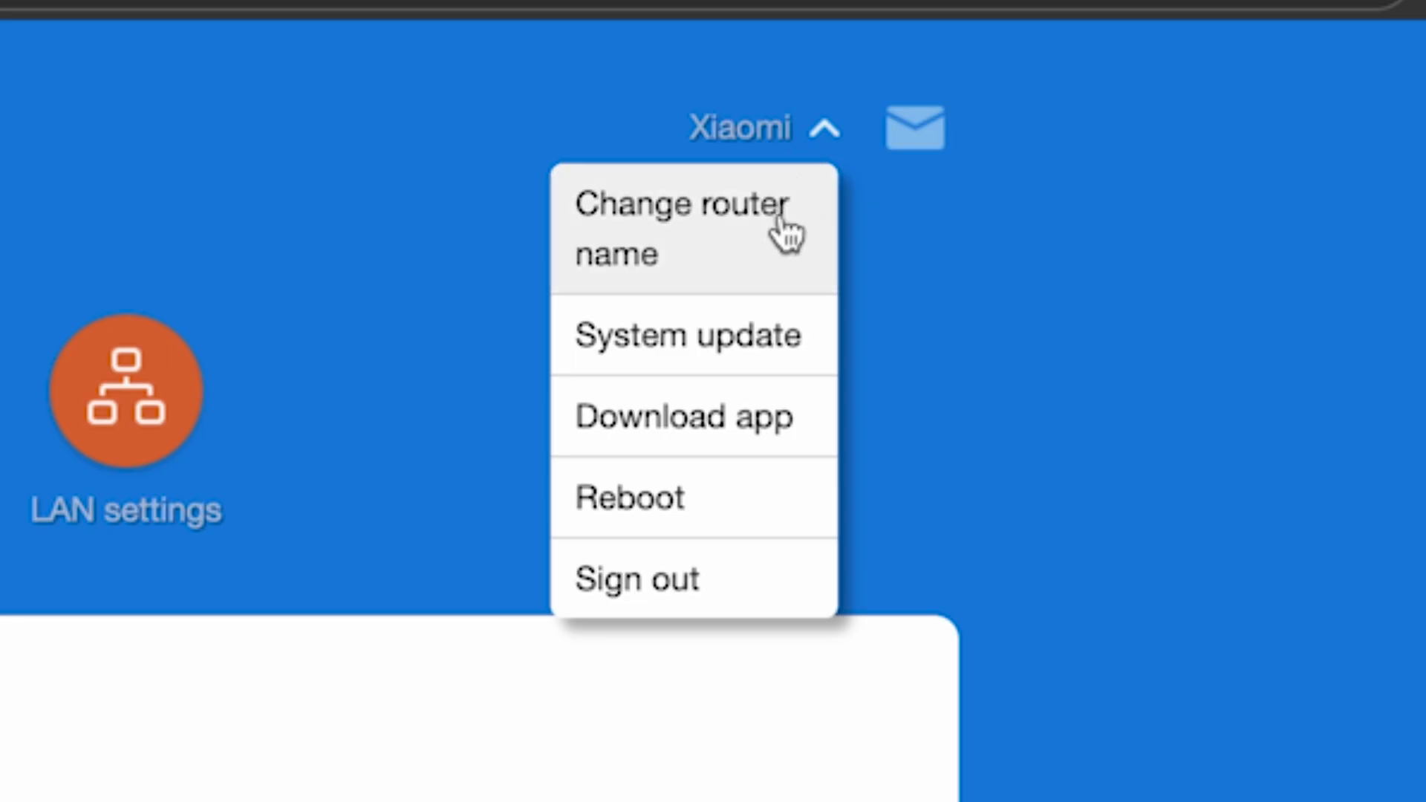
left_click(624, 497)
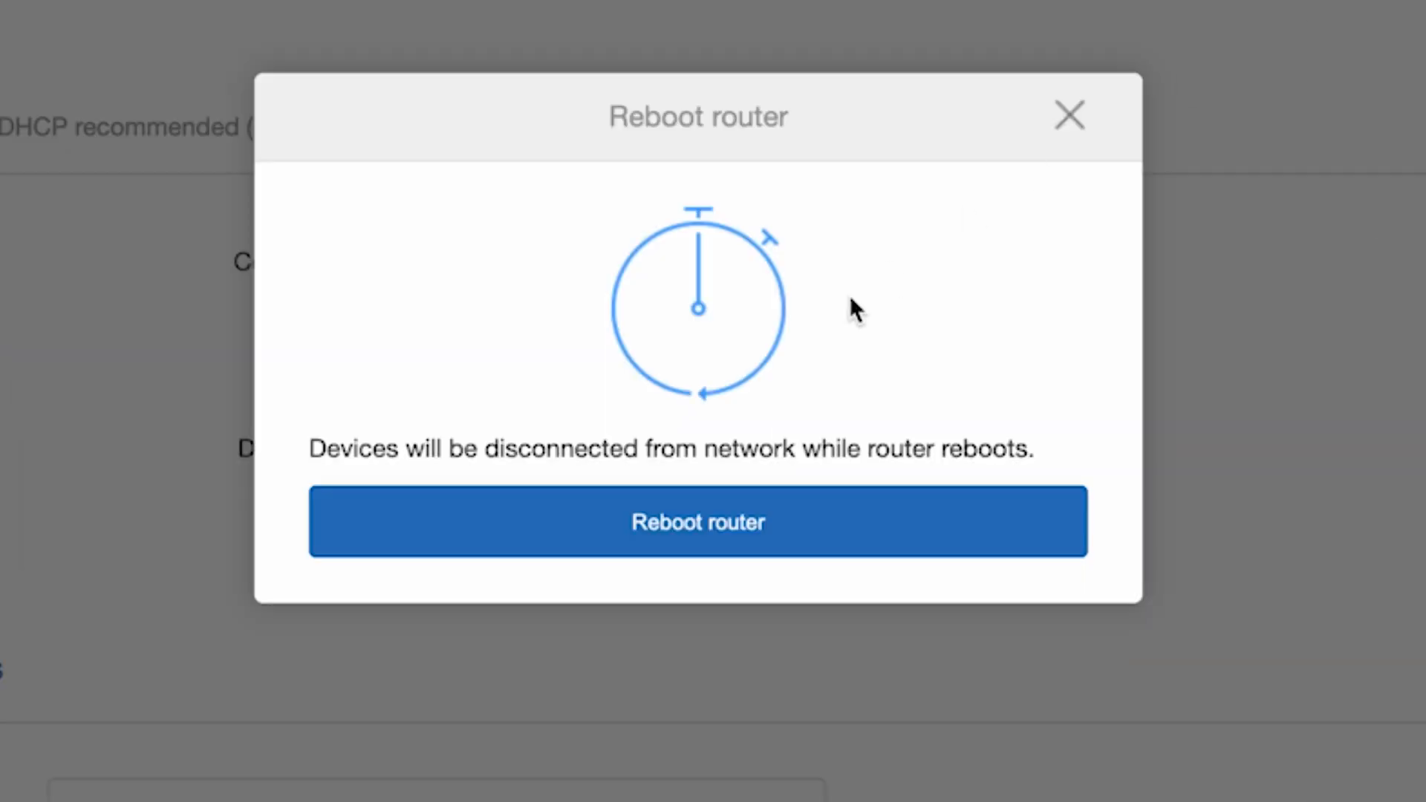
left_click(696, 514)
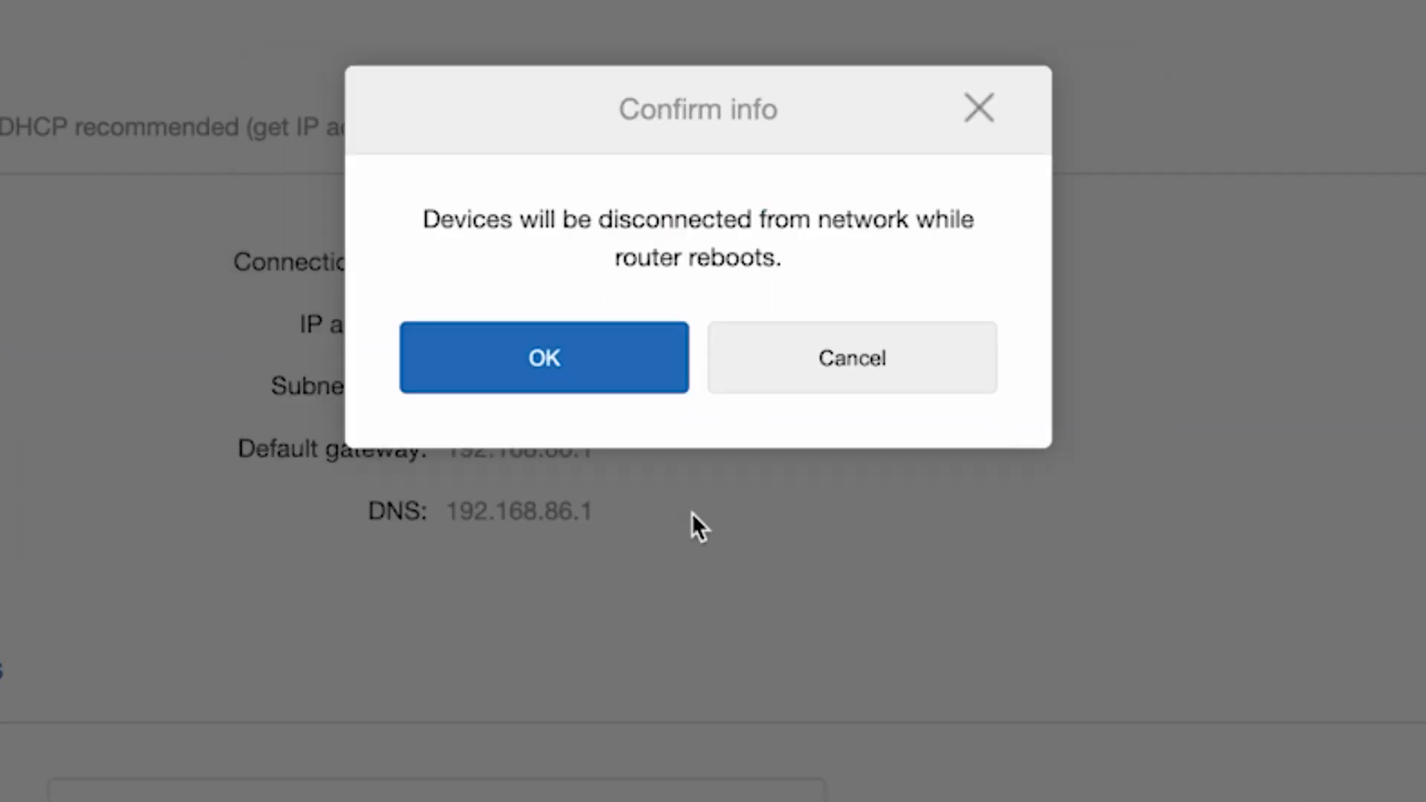
left_click(641, 364)
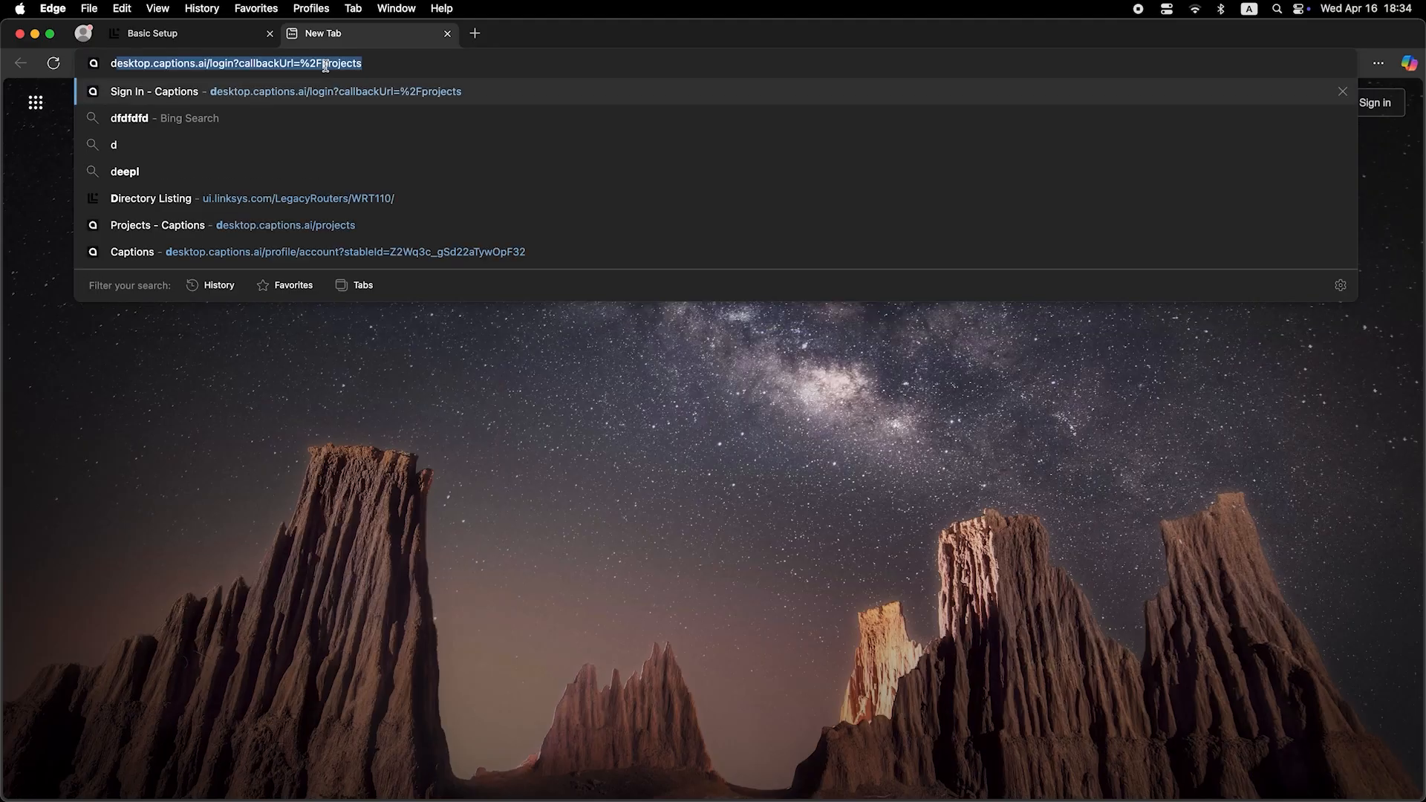
- Search for 'dfdfdfdf' in Edge to confirm Bing results load
type("dfdfdfdf")
key("Return")
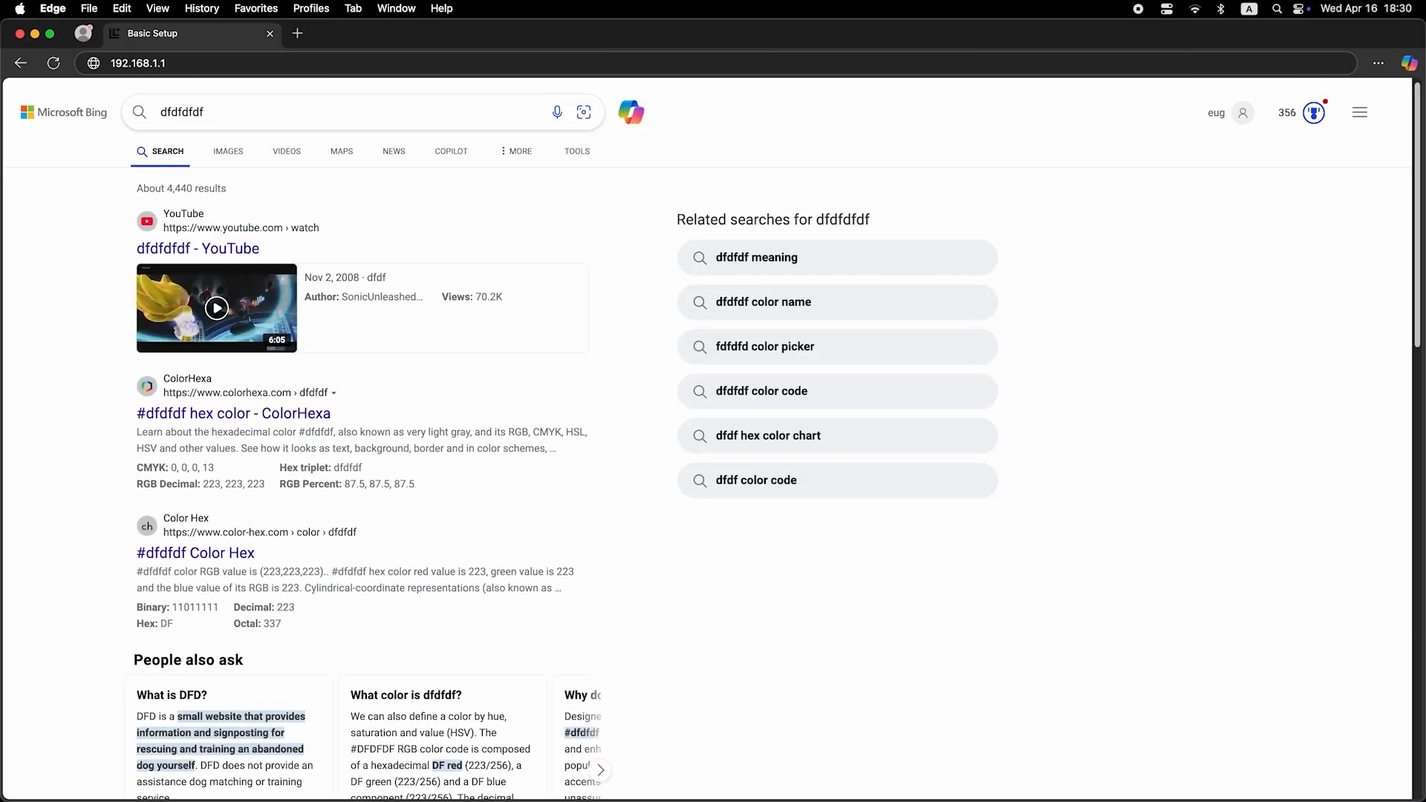